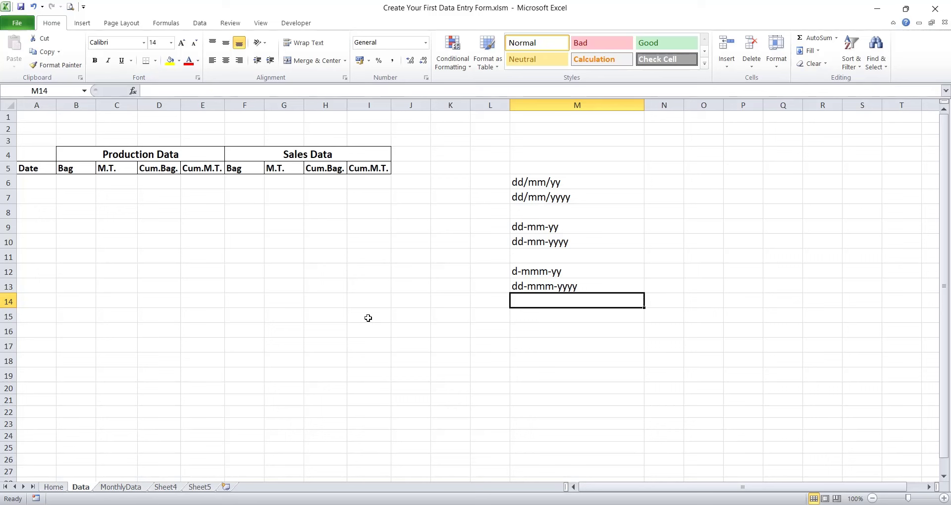
# - Review the dd/mm/yy, dd-mm-yy, dd-mm-yyyy and d-mmm-yy date format samples
pyautogui.click(603, 182)
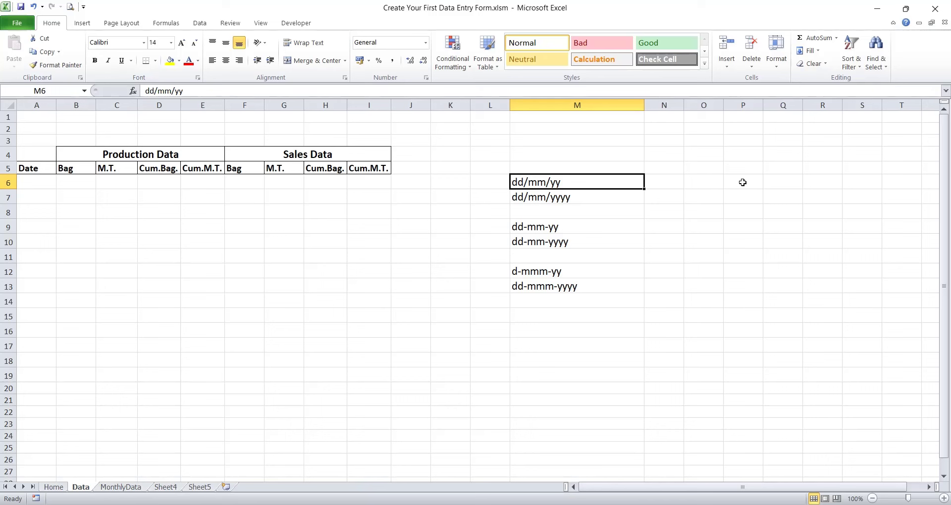
pyautogui.click(560, 229)
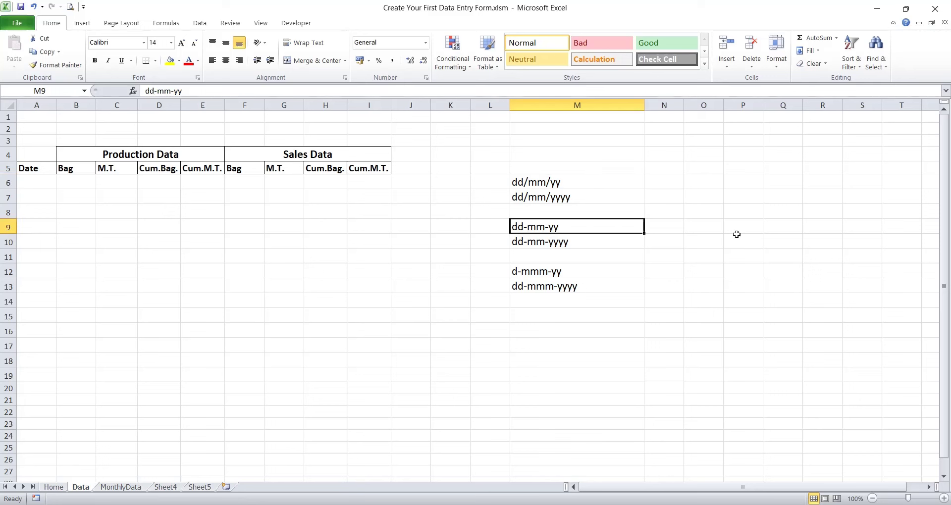
pyautogui.press('Down')
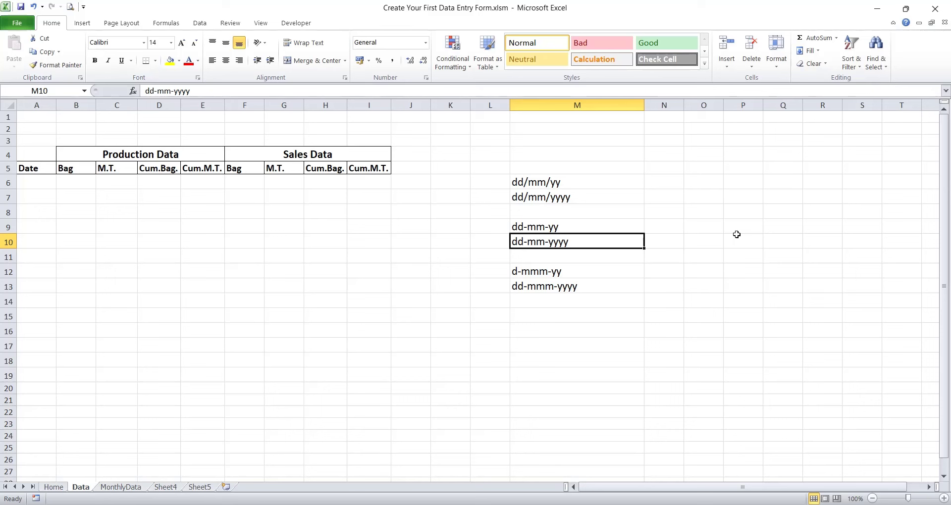
pyautogui.press('Down')
pyautogui.press('Down')
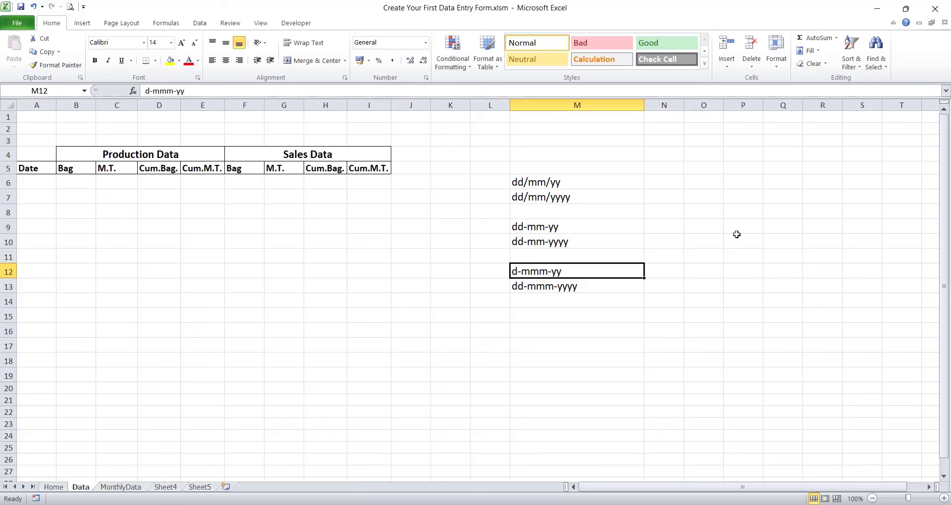
# - Enter test dates 5/3/24 in M16 and 3-05-2024 in M17
pyautogui.click(541, 333)
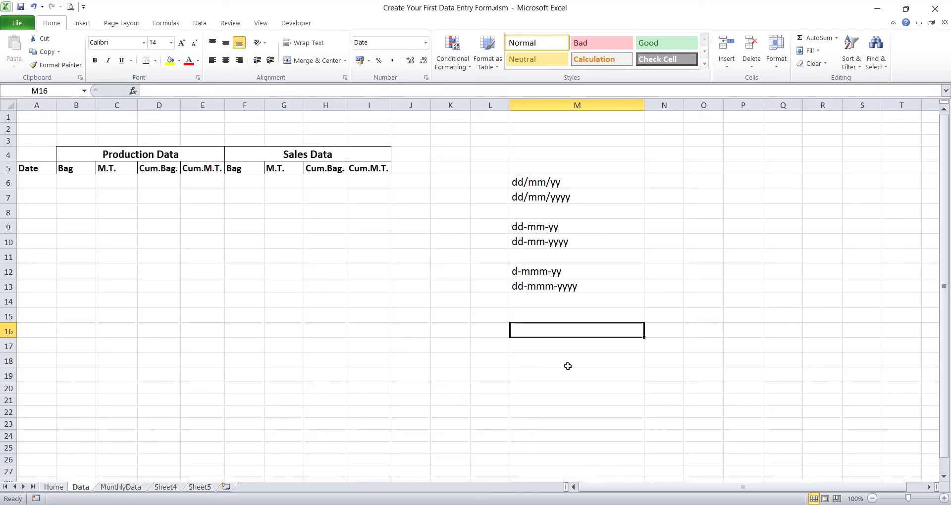
pyautogui.write('5')
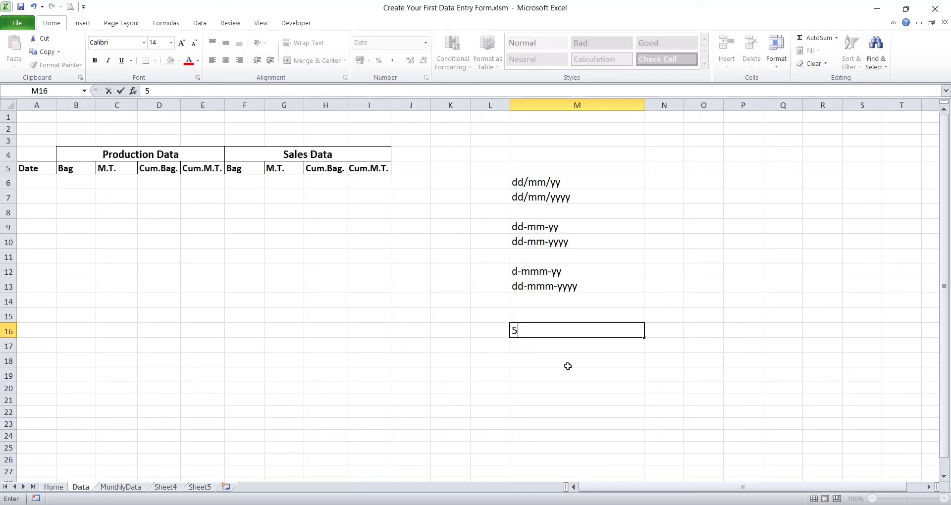
pyautogui.write('/3/2')
pyautogui.write('4')
pyautogui.press('Return')
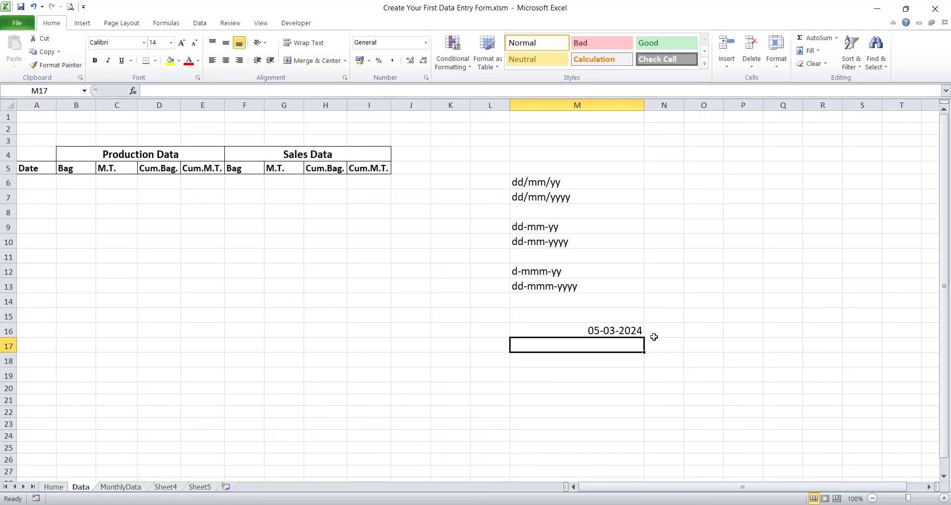
pyautogui.write('3-05')
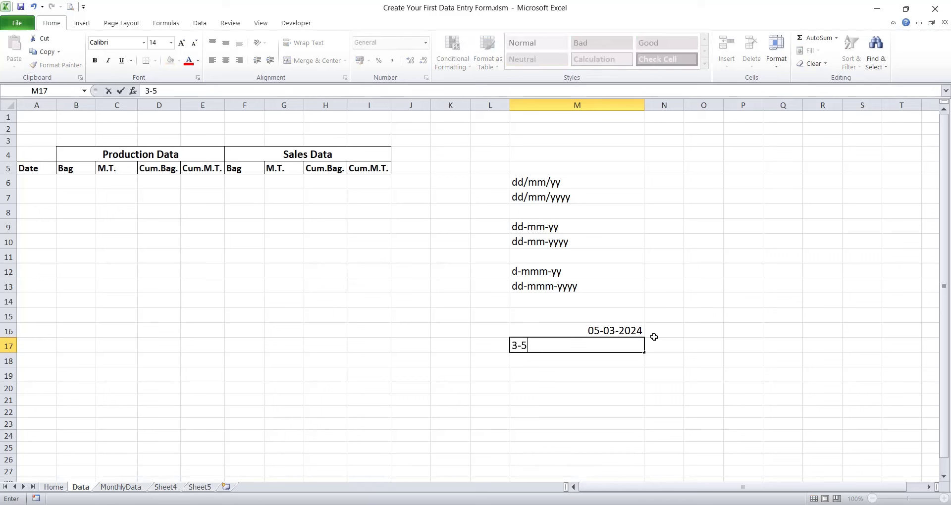
pyautogui.write('-2024')
pyautogui.press('Return')
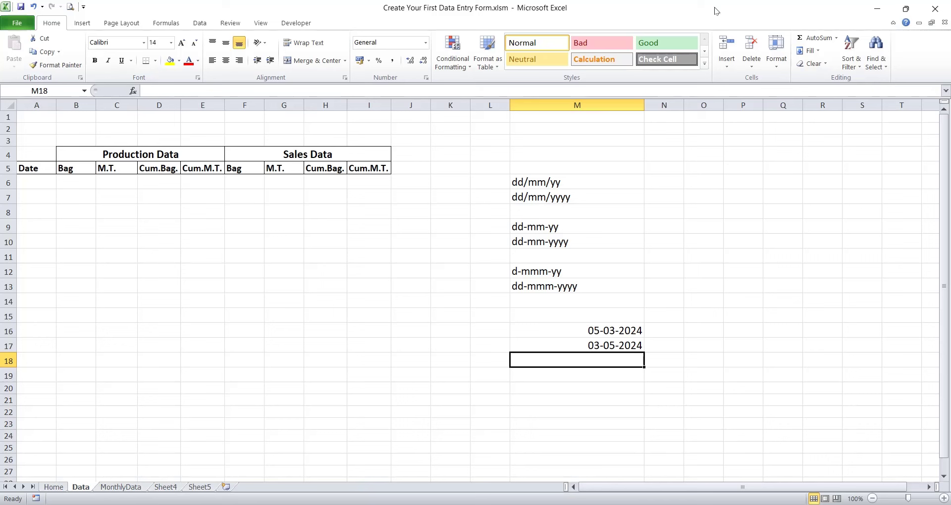
# - Open the VBA editor from the Developer tab to view UserForm1's Date, Production and Sales fields
pyautogui.click(310, 22)
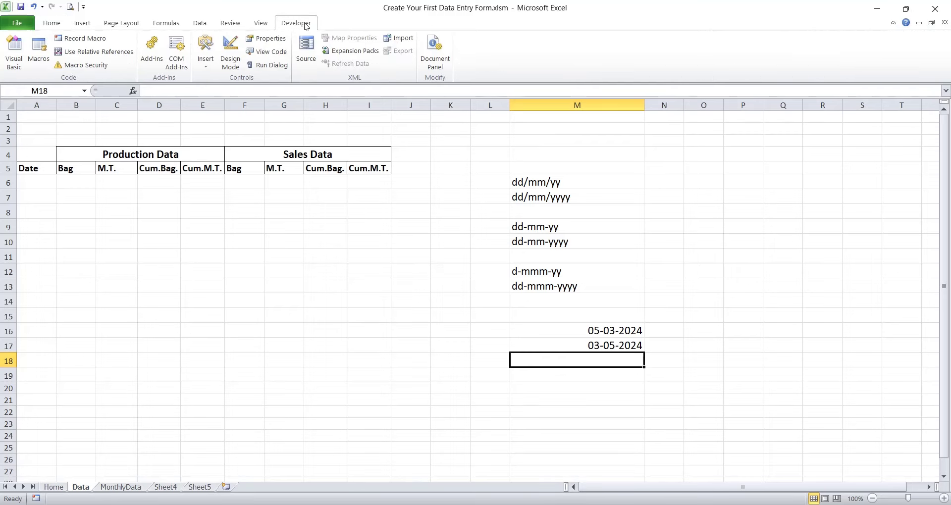
pyautogui.click(14, 60)
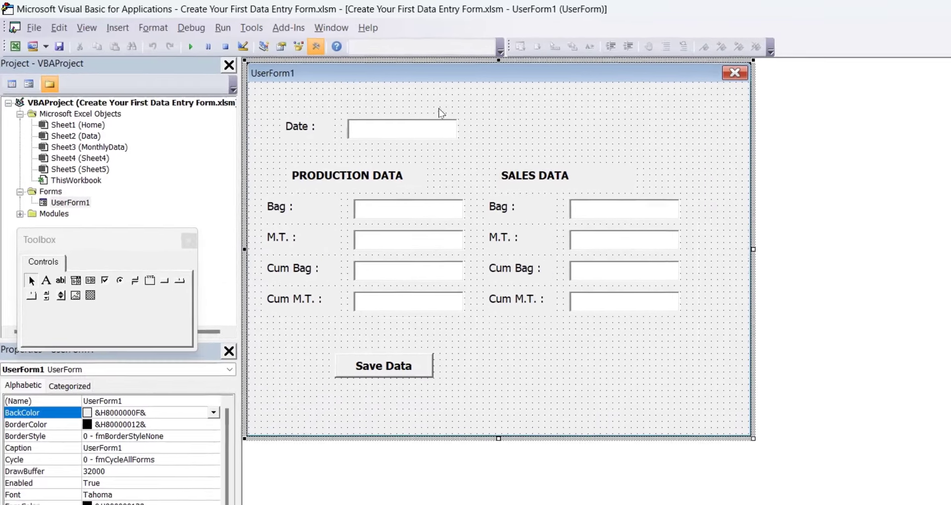
pyautogui.click(415, 130)
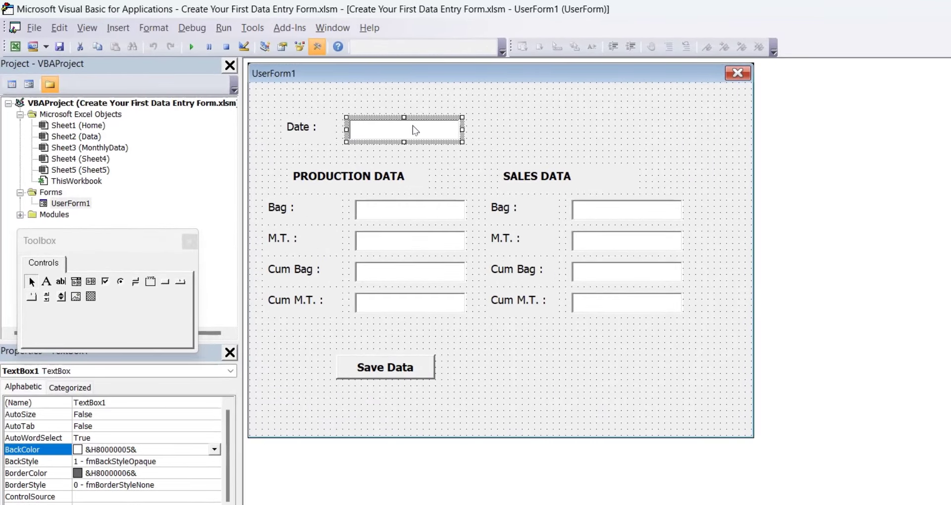
pyautogui.click(524, 132)
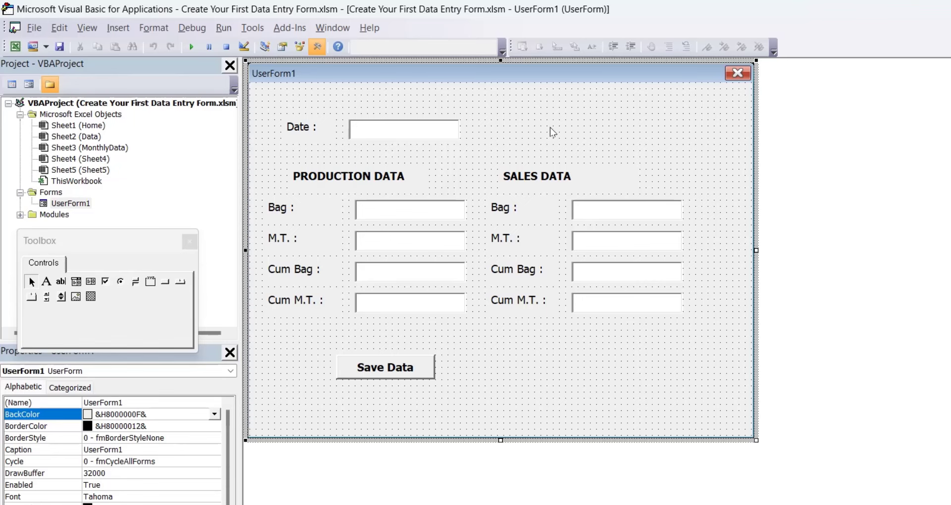
# - Create an empty TextBox1_AfterUpdate procedure for the Date box and delete the TextBox1_Change stub
pyautogui.click(398, 131)
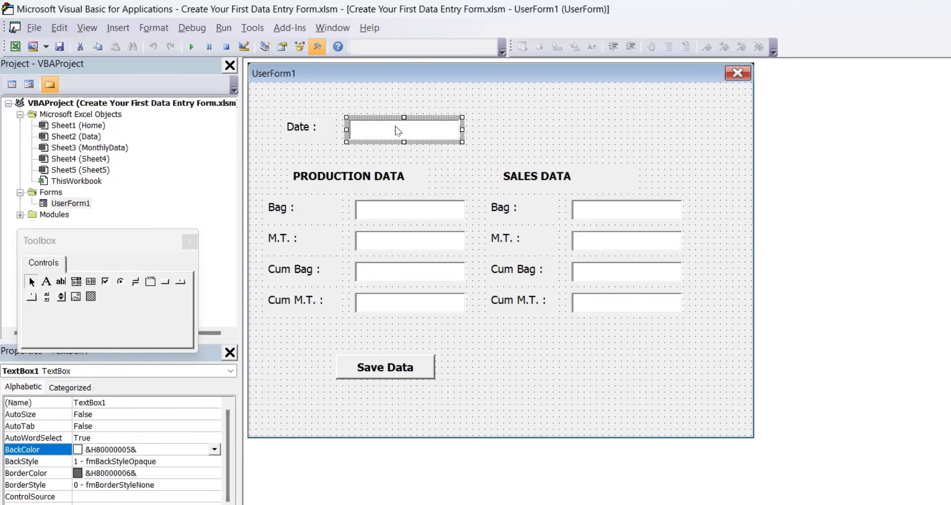
pyautogui.doubleClick(399, 131)
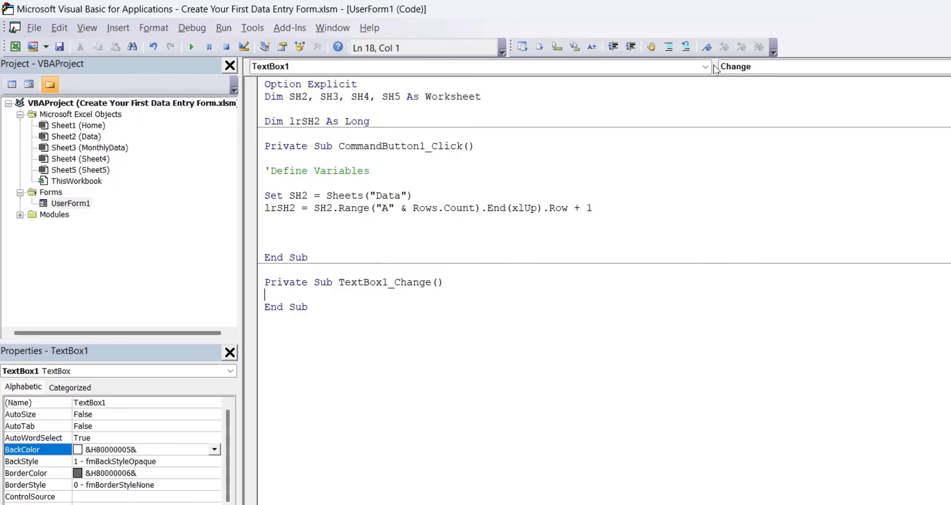
pyautogui.click(921, 71)
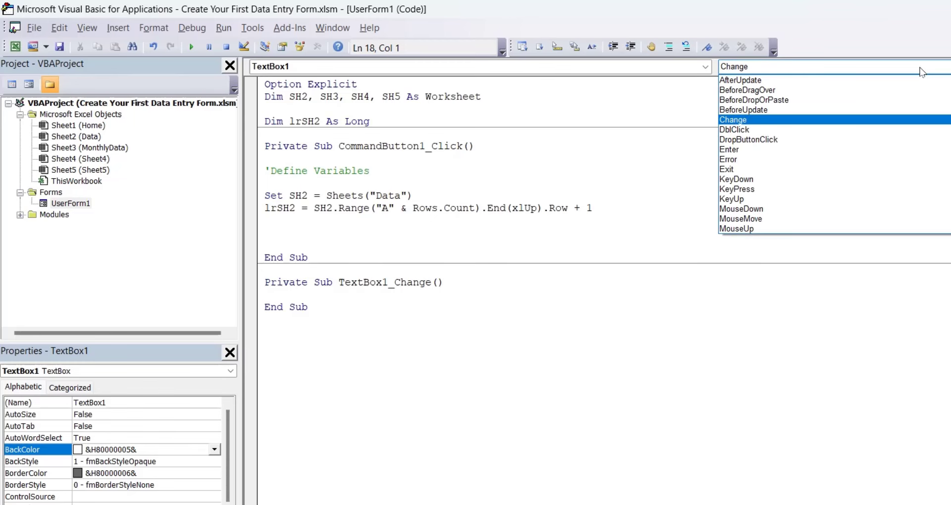
pyautogui.click(766, 81)
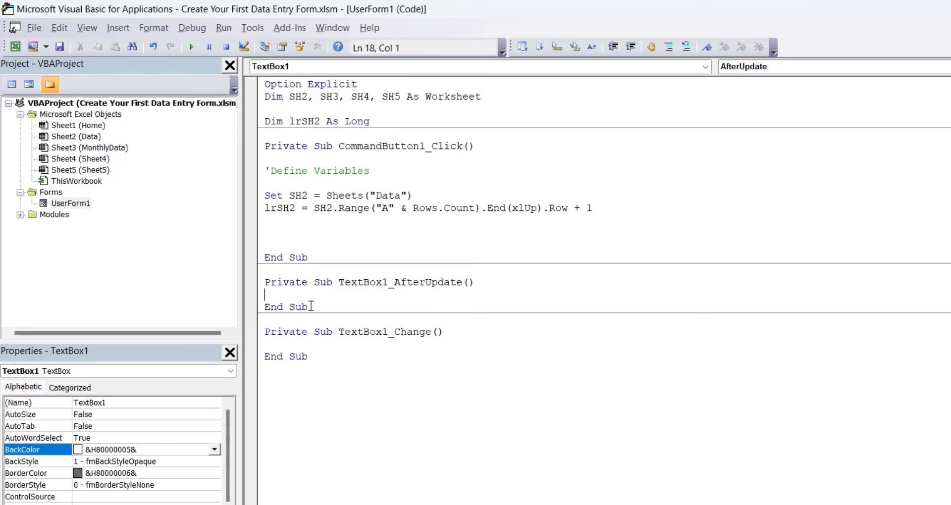
pyautogui.moveTo(257, 331); pyautogui.dragTo(266, 365)
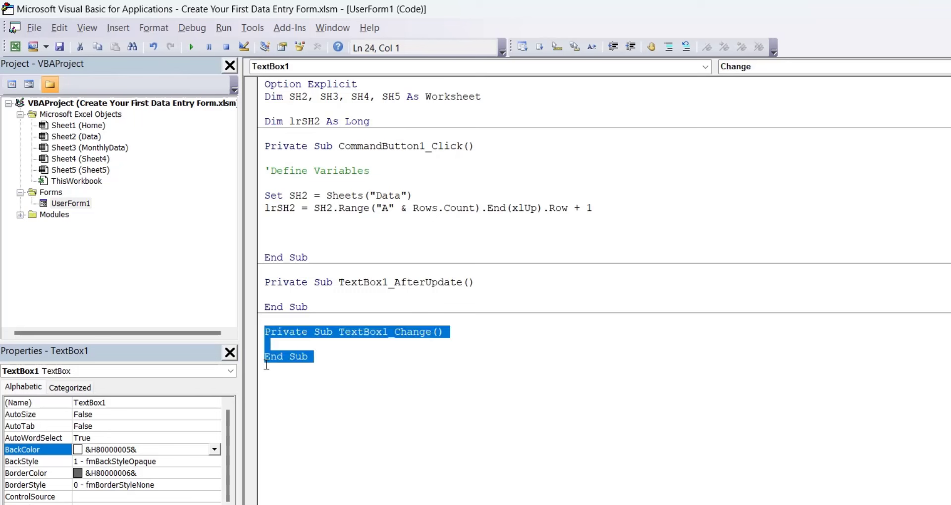
pyautogui.press('Delete')
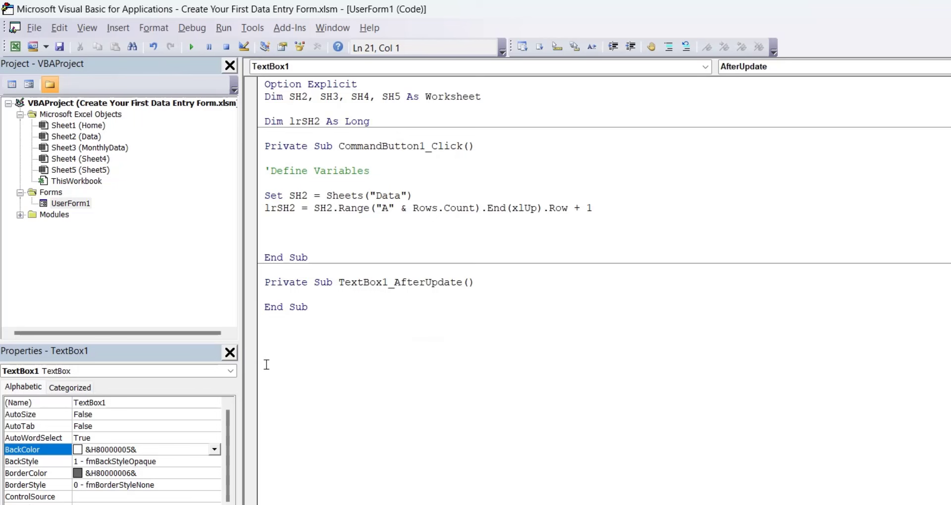
# - Begin a new line in TextBox1_AfterUpdate with Me.TextBox1.Value using autocomplete
pyautogui.click(288, 295)
pyautogui.press('Return')
pyautogui.press('Up')
pyautogui.press('Down')
pyautogui.write('m')
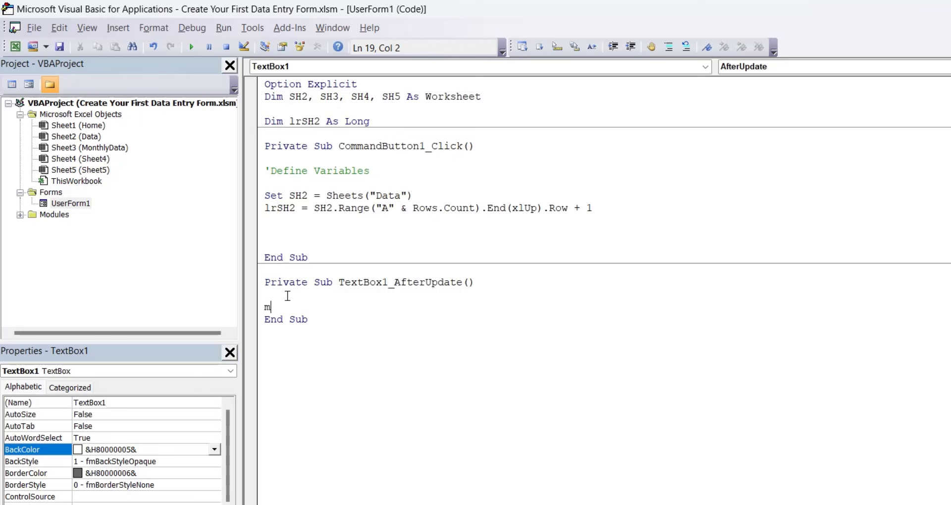
pyautogui.write('e.')
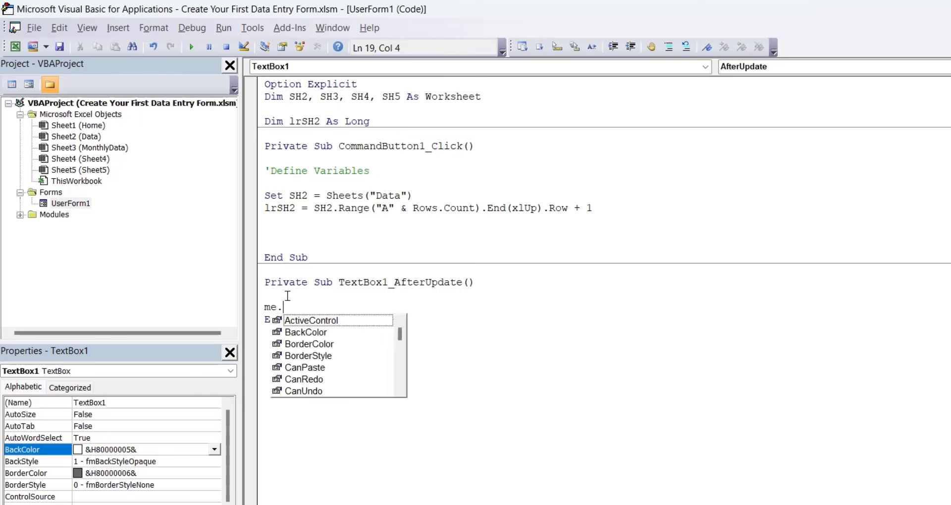
pyautogui.write('tex')
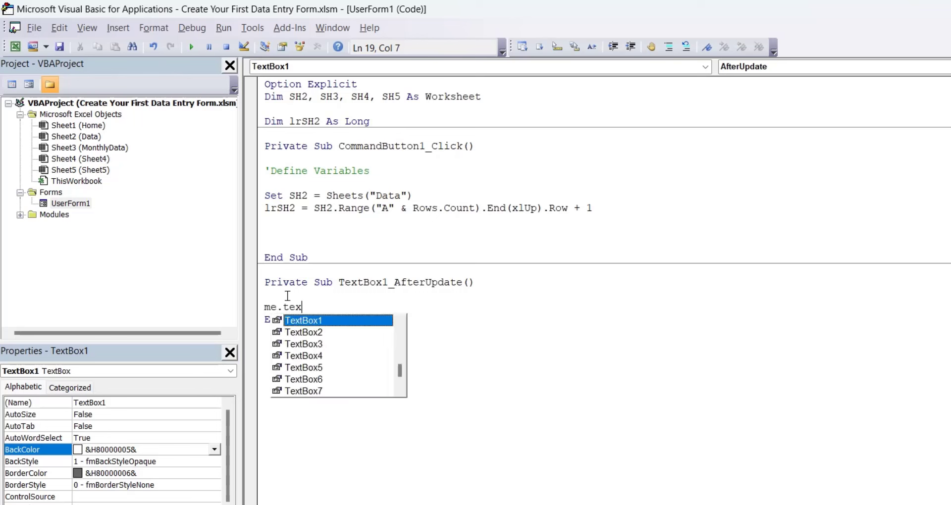
pyautogui.write('t')
pyautogui.press('Tab')
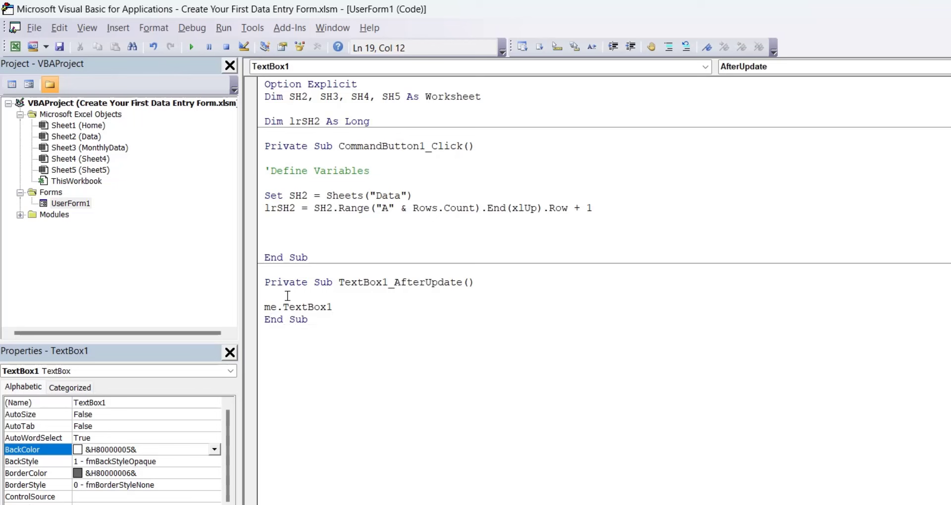
pyautogui.write('.v')
pyautogui.press('Tab')
# - Finish the line as = Format(Me.TextBox1.Value, "dd-mm-yyyy")
pyautogui.write('=')
pyautogui.write('f')
pyautogui.write('orma')
pyautogui.write('t')
pyautogui.write('(m')
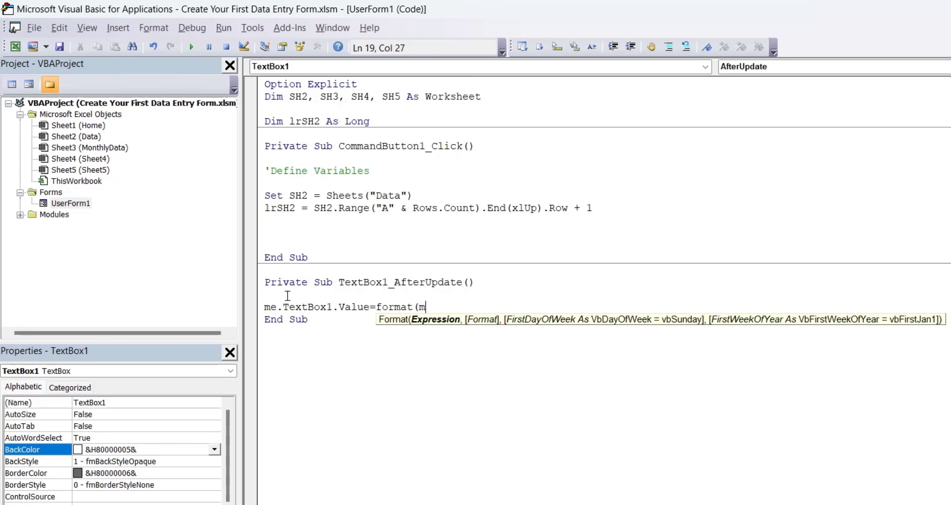
pyautogui.write('e')
pyautogui.write('.text')
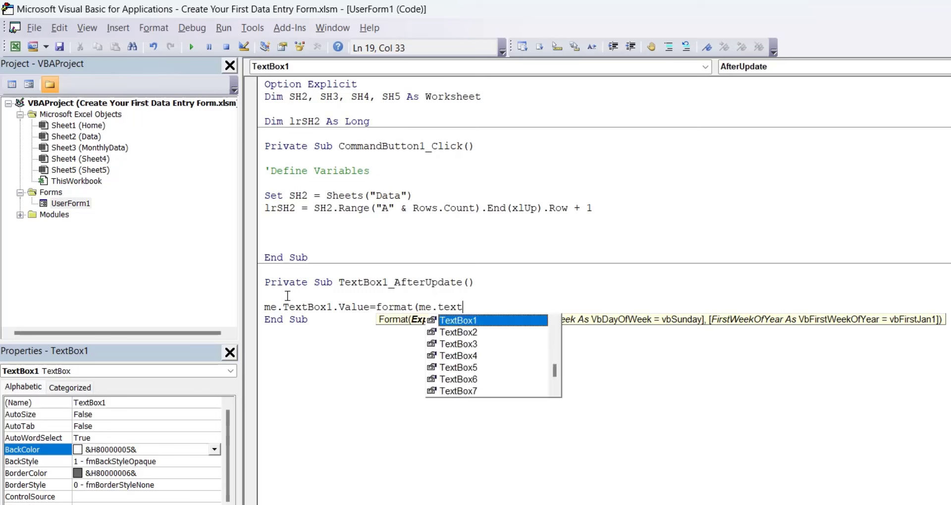
pyautogui.press('Tab')
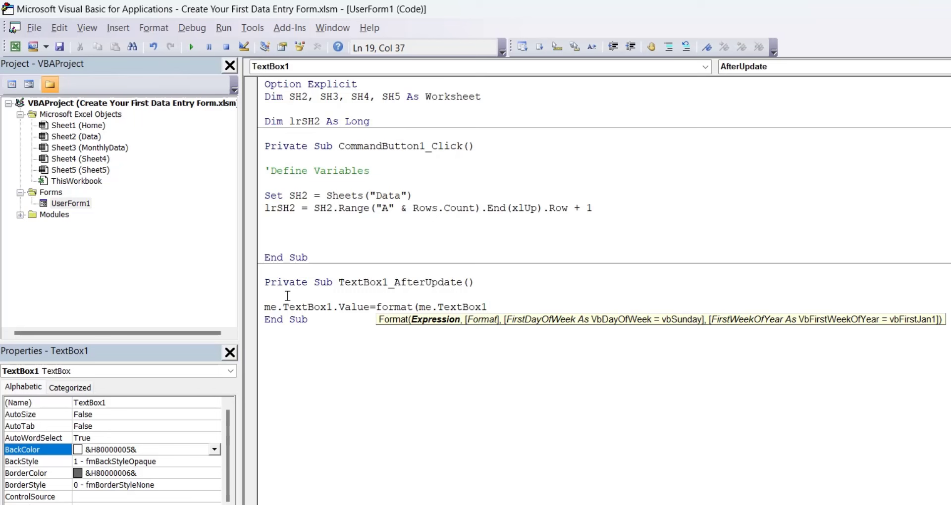
pyautogui.write('.v')
pyautogui.press('Tab')
pyautogui.write(',')
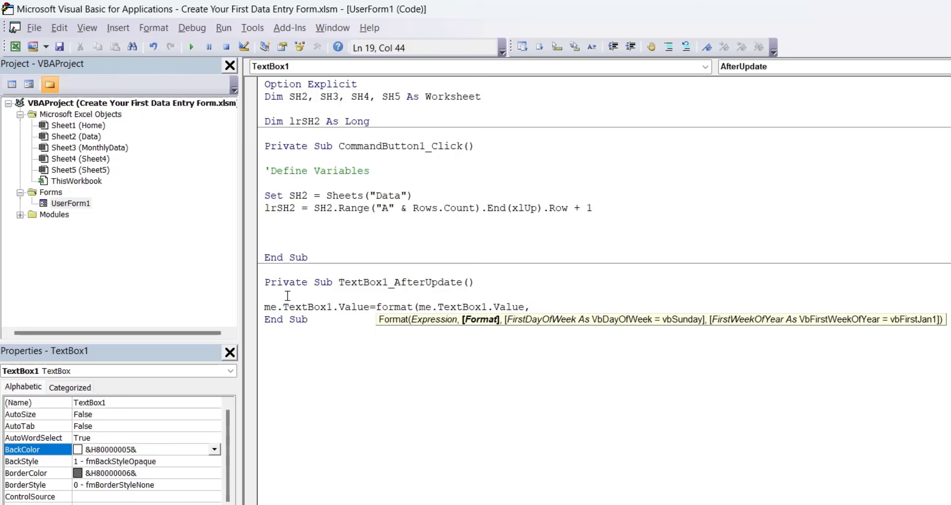
pyautogui.write('"')
pyautogui.write('d')
pyautogui.write('d-m')
pyautogui.write('m-y')
pyautogui.write('yyy')
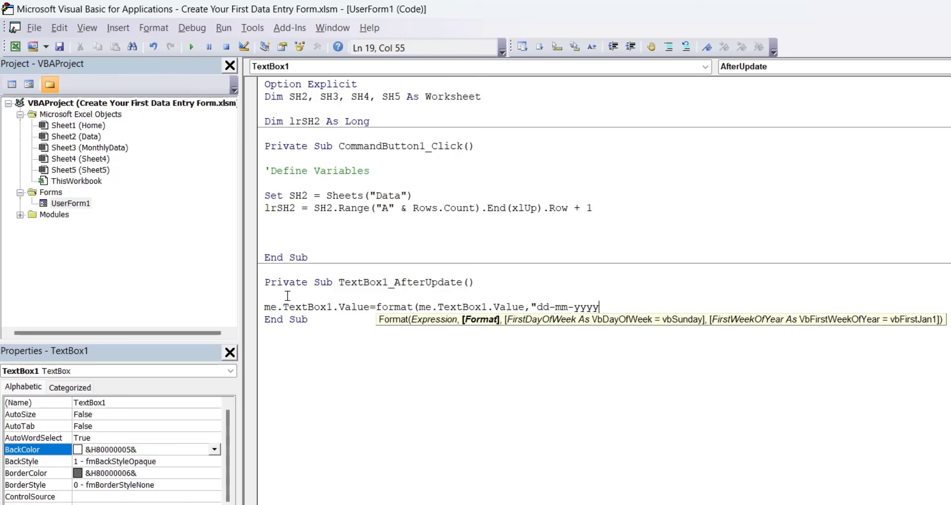
pyautogui.write('")')
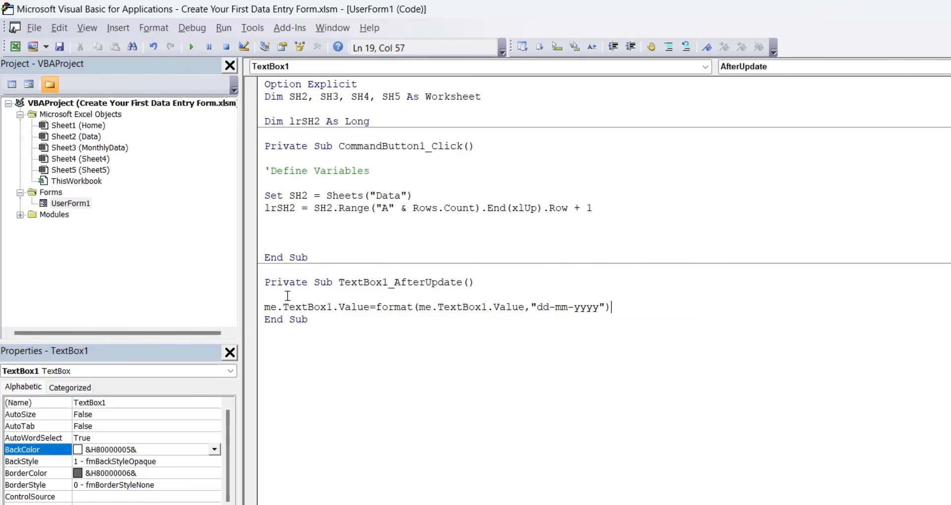
pyautogui.press('Return')
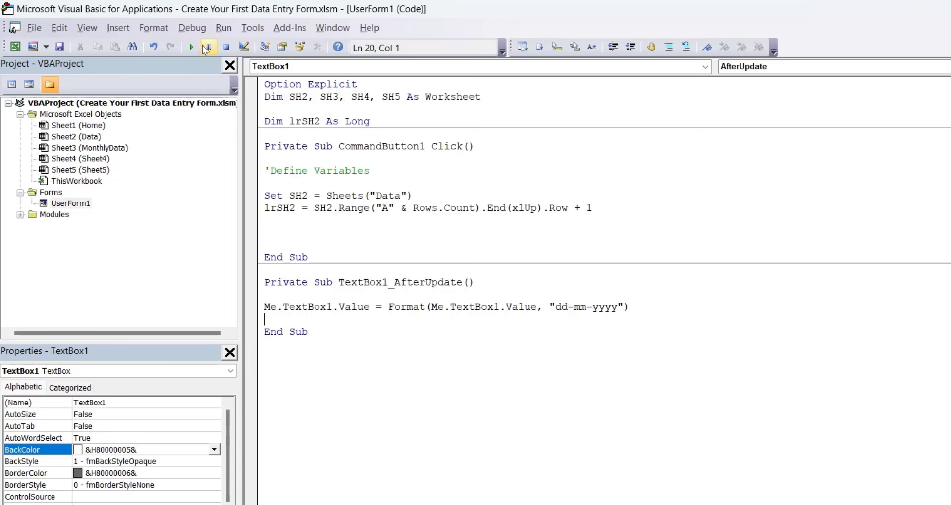
# - Test-run UserForm1, enter 8-3-24 in Date to see 08-03-2024, then close the form
pyautogui.click(192, 47)
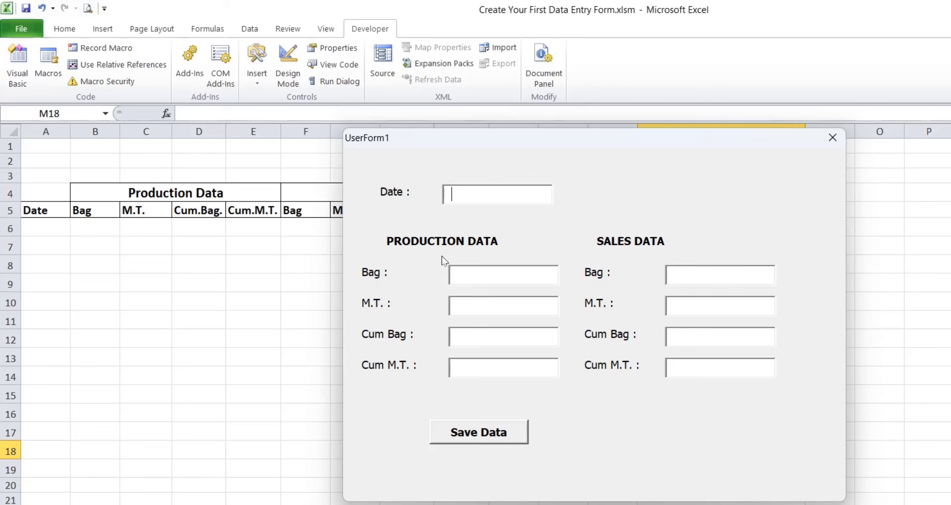
pyautogui.write('8-')
pyautogui.write('3-2')
pyautogui.write('4')
pyautogui.press('Tab')
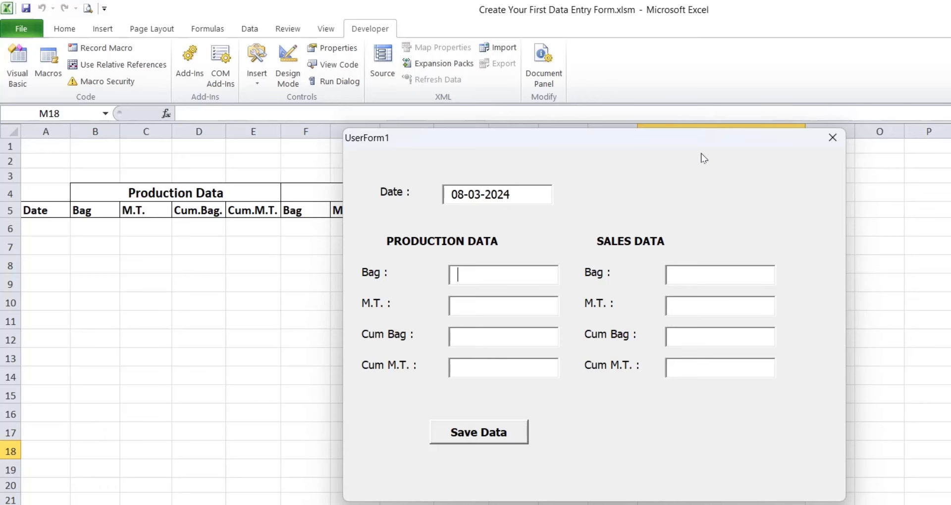
pyautogui.click(833, 137)
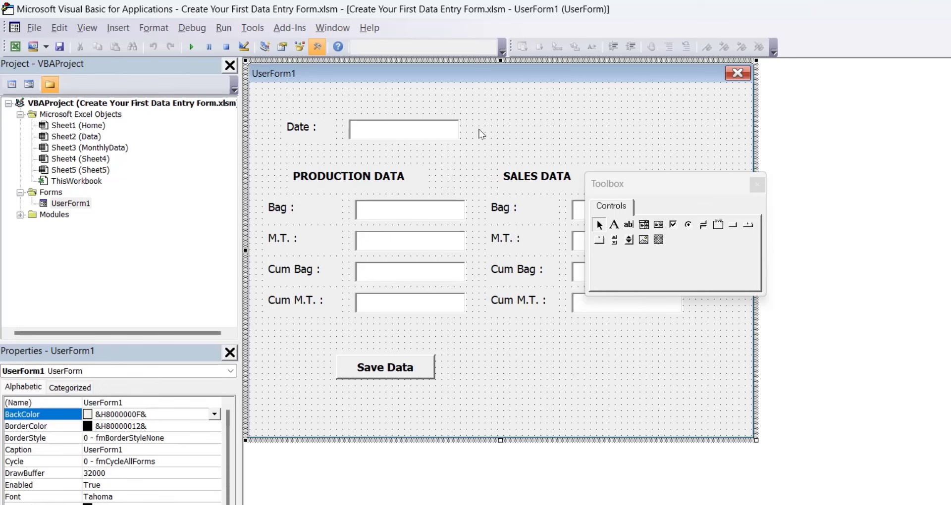
pyautogui.click(390, 133)
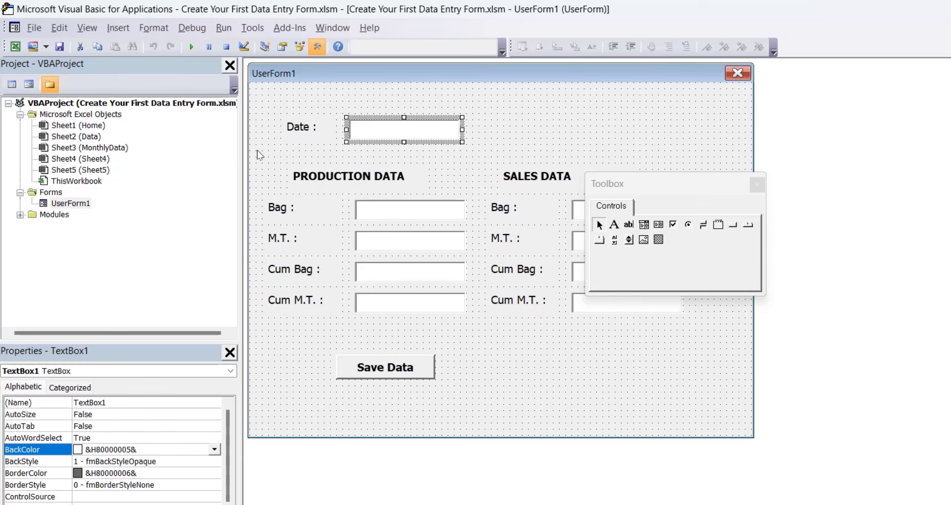
# - Import Calendar.frm from Documents and open the Calendar form in its designer
pyautogui.click(35, 28)
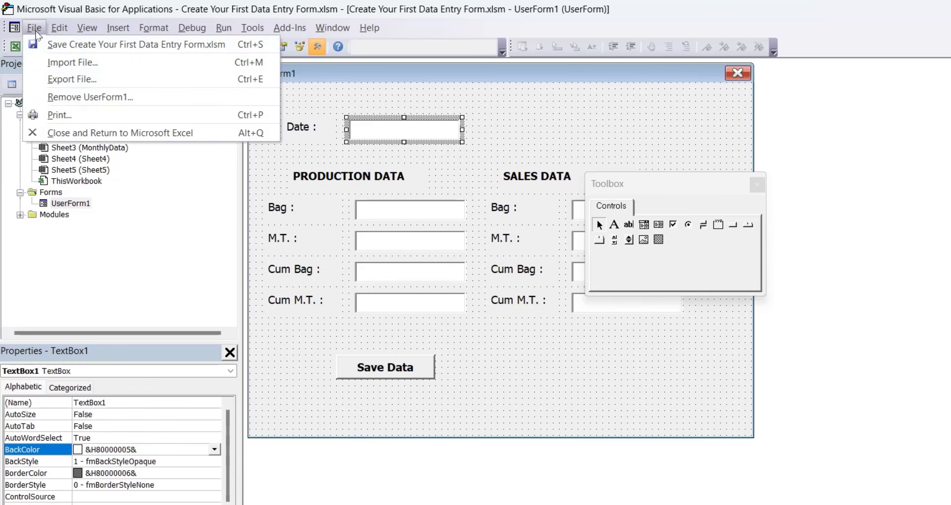
pyautogui.click(72, 63)
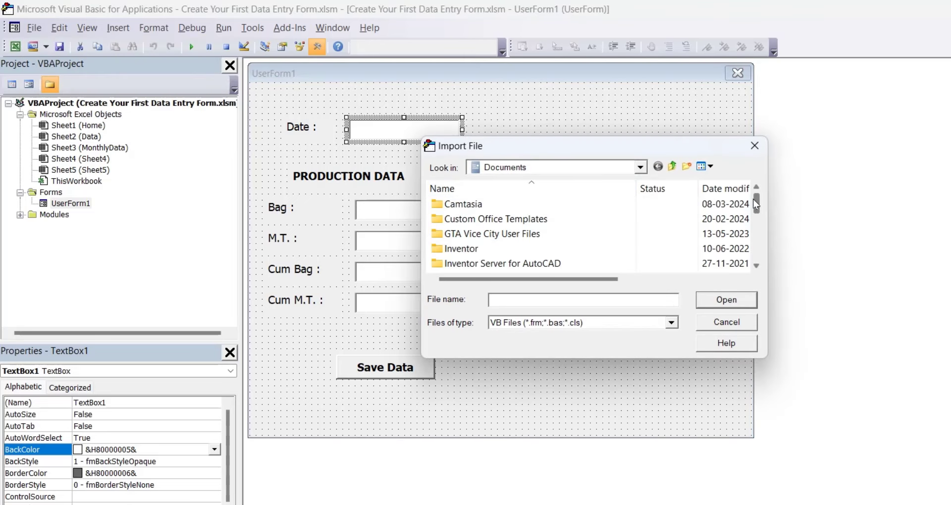
pyautogui.moveTo(756, 204); pyautogui.dragTo(761, 240)
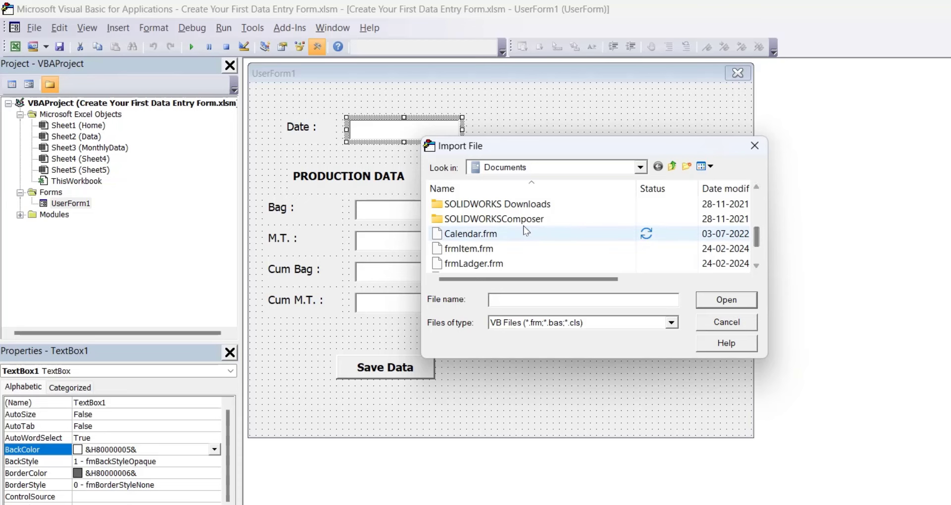
pyautogui.click(485, 236)
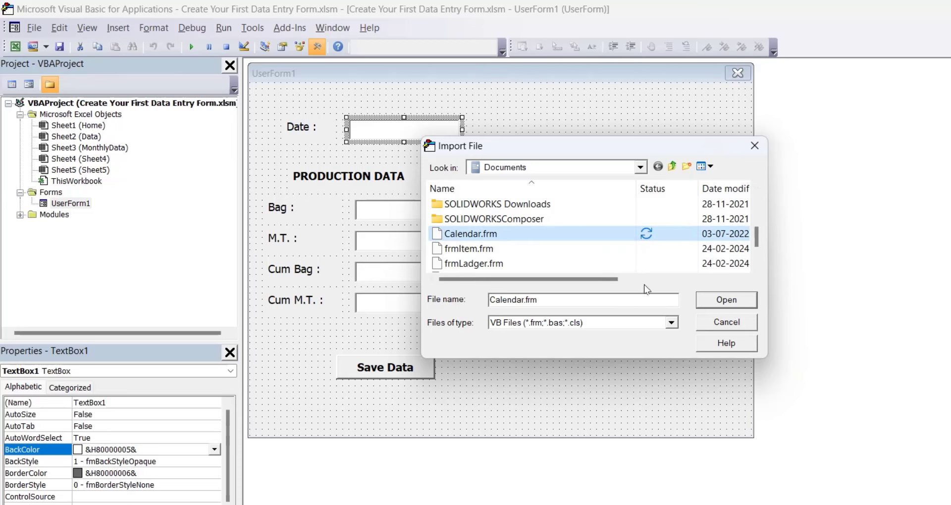
pyautogui.click(719, 301)
pyautogui.doubleClick(77, 205)
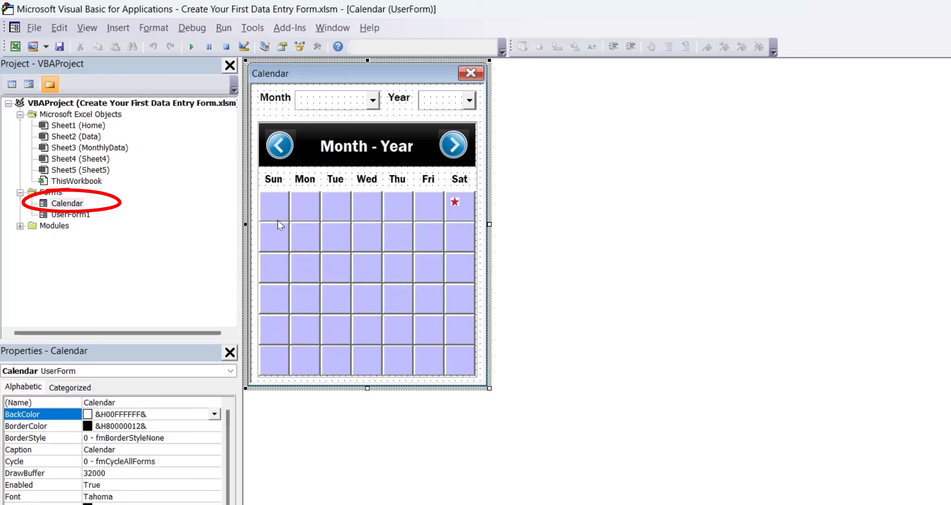
# - Draw a small command button just right of UserForm1's Date textbox
pyautogui.doubleClick(74, 216)
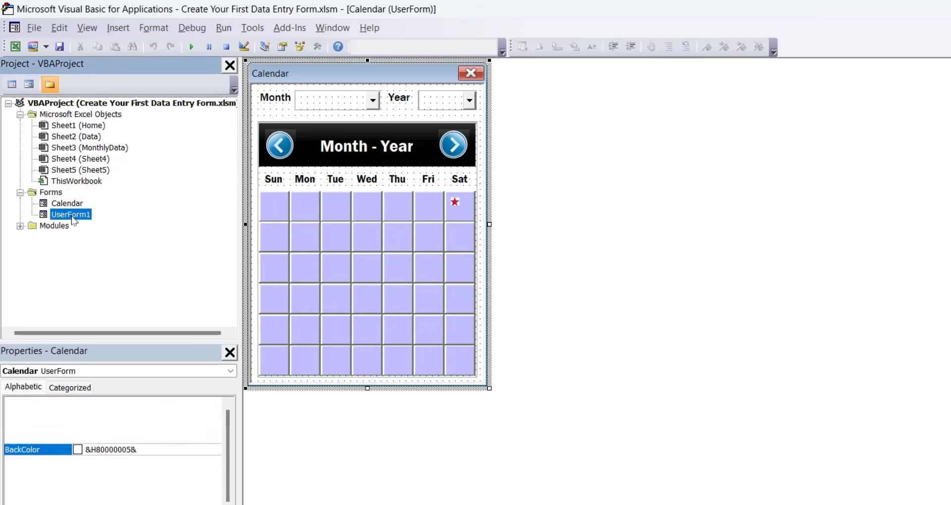
pyautogui.click(553, 110)
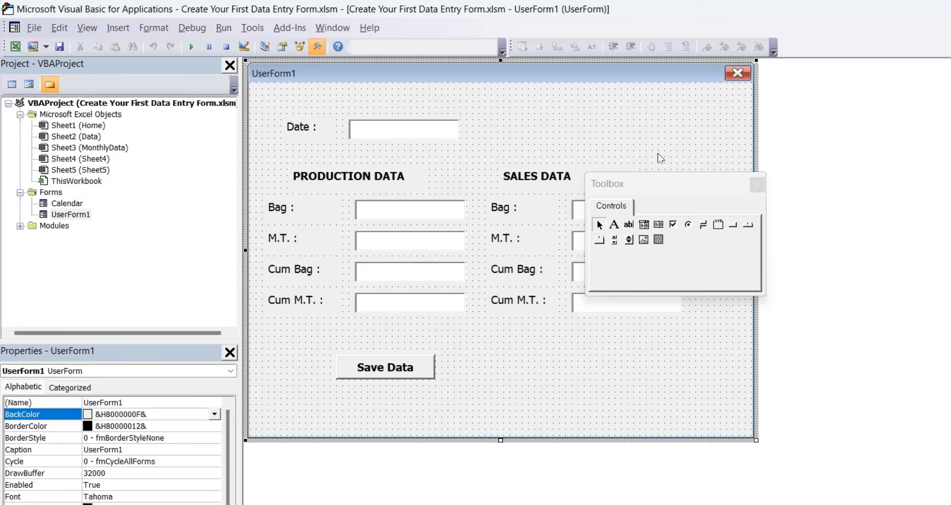
pyautogui.moveTo(681, 184); pyautogui.dragTo(104, 259)
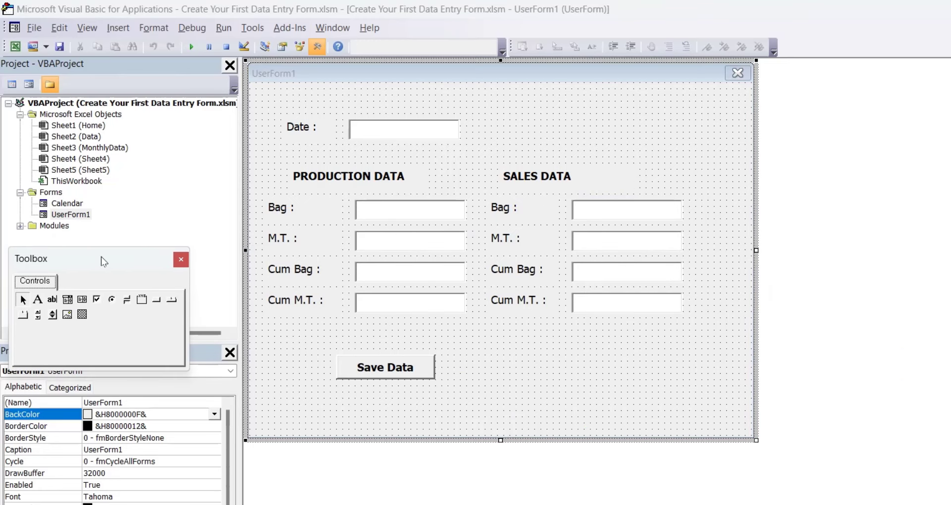
pyautogui.click(577, 121)
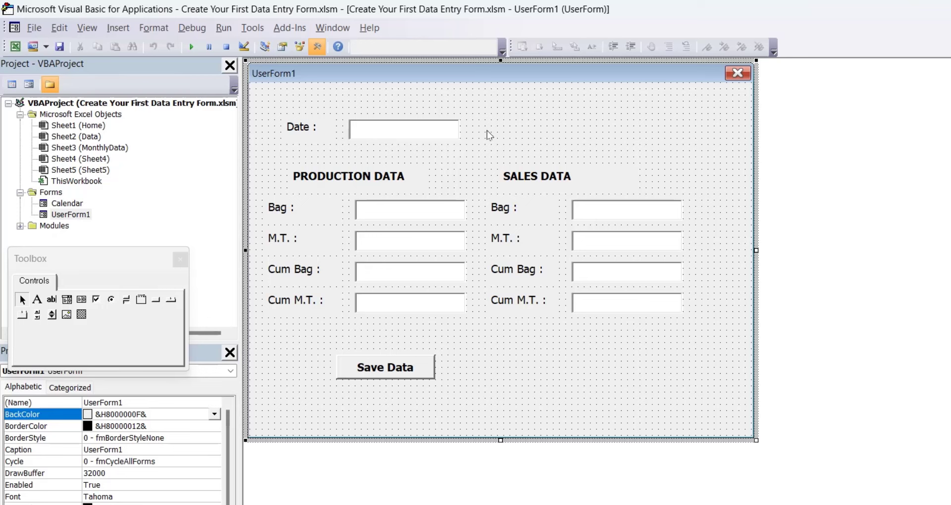
pyautogui.click(157, 300)
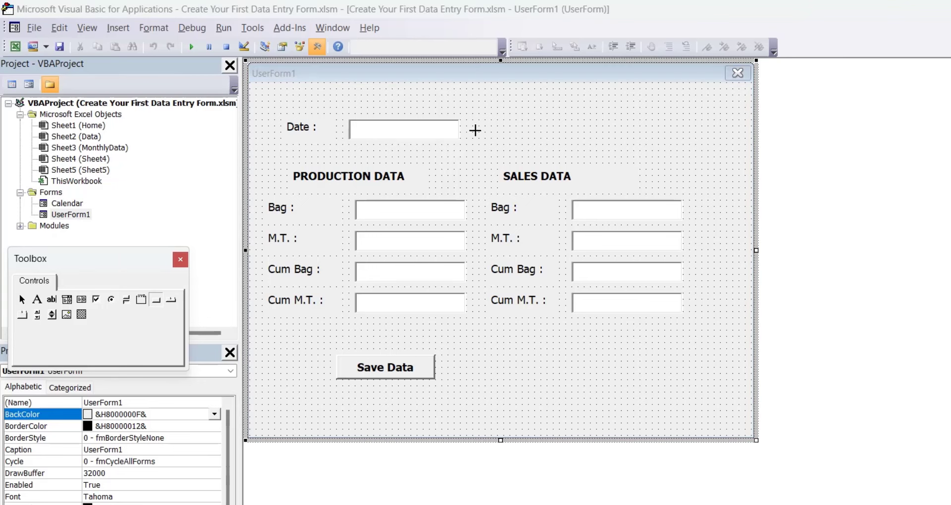
pyautogui.moveTo(467, 120); pyautogui.dragTo(495, 141)
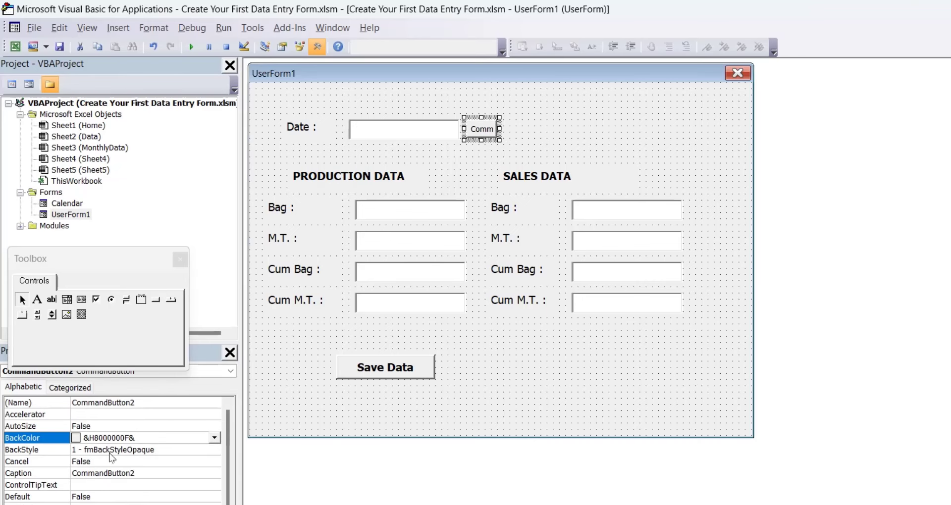
pyautogui.moveTo(108, 267); pyautogui.dragTo(99, 252)
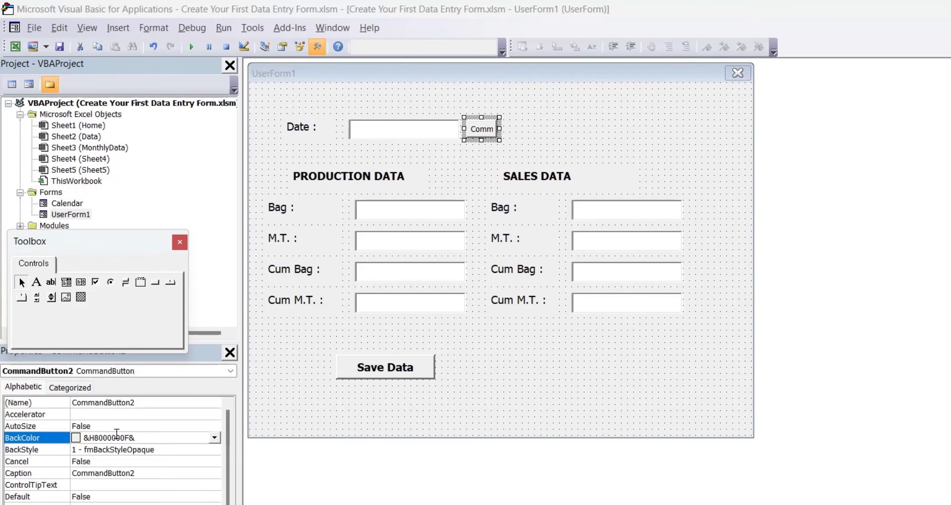
pyautogui.click(149, 475)
# - Clear the button's caption, narrow it slightly, and load Calendar1.jpg as its Picture
pyautogui.click(24, 474)
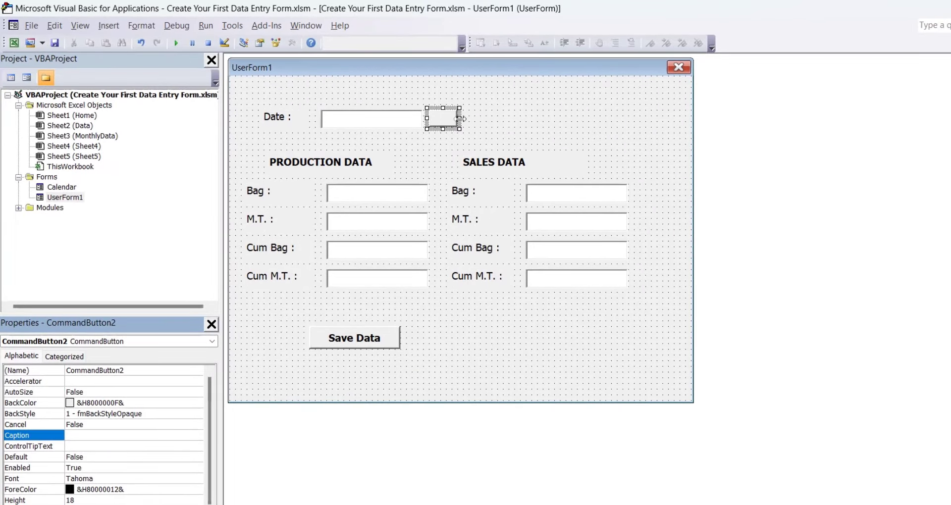
pyautogui.moveTo(461, 118); pyautogui.dragTo(454, 119)
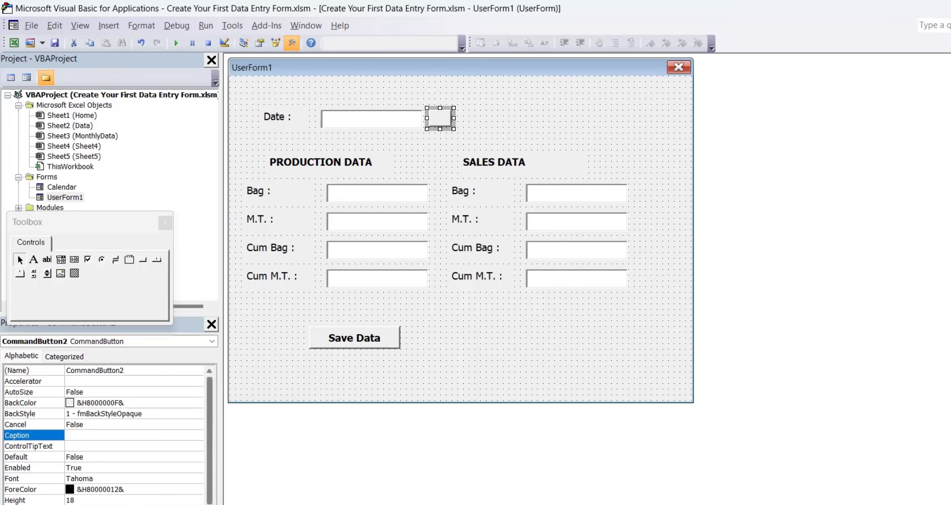
pyautogui.scroll(-3, 209, 421)
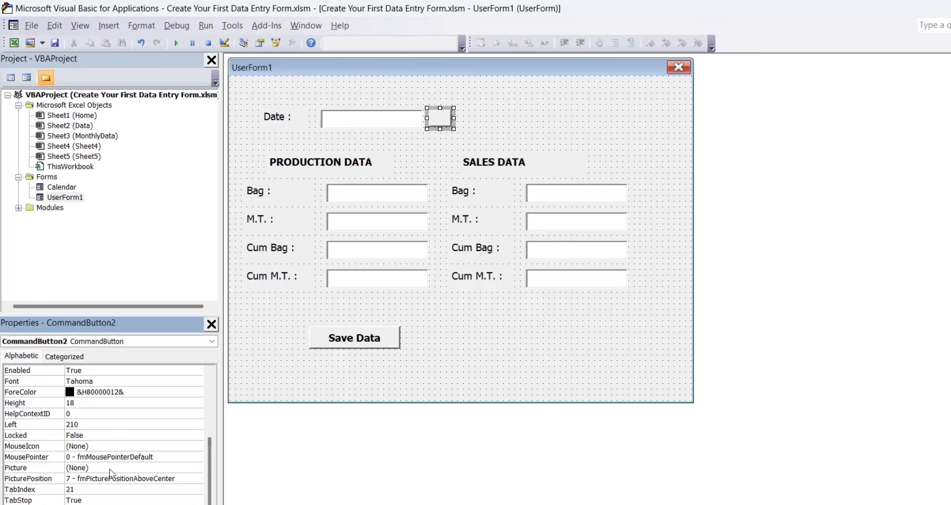
pyautogui.click(124, 469)
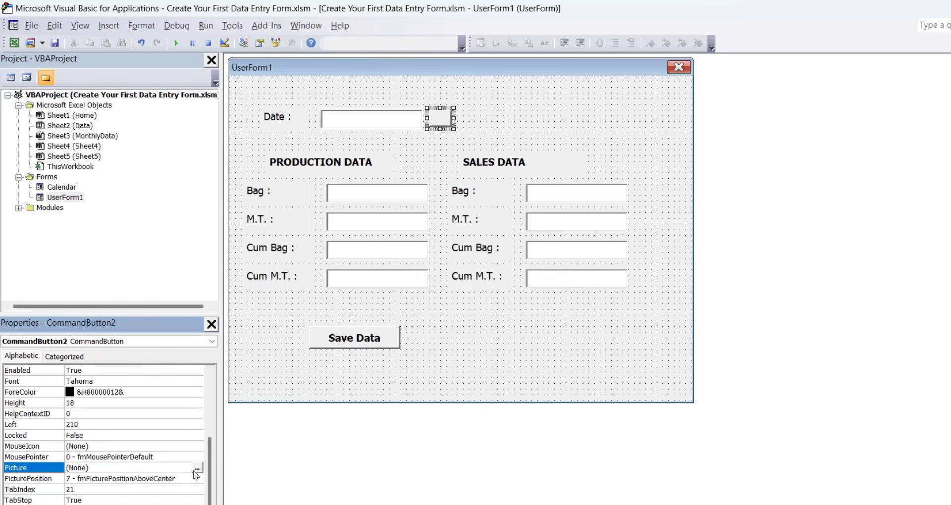
pyautogui.click(197, 468)
pyautogui.scroll(-5, 586, 214)
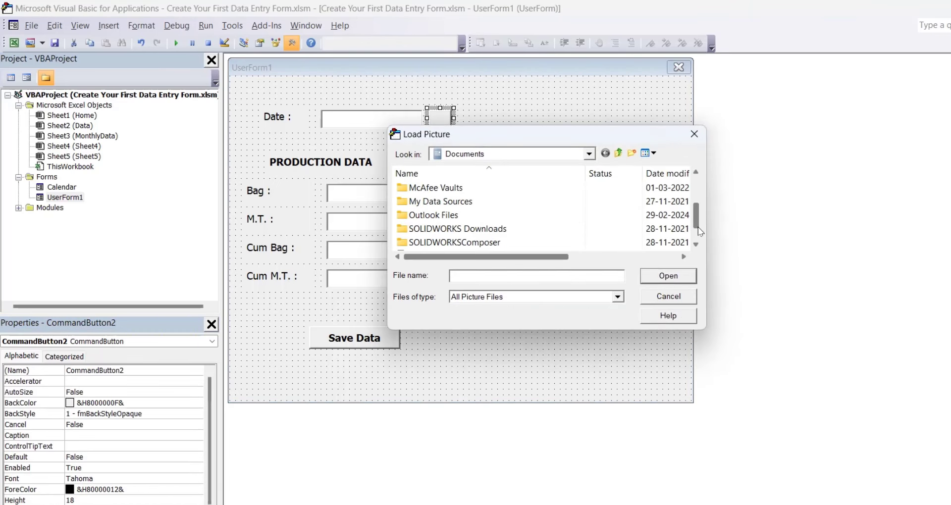
pyautogui.moveTo(698, 228); pyautogui.dragTo(696, 234)
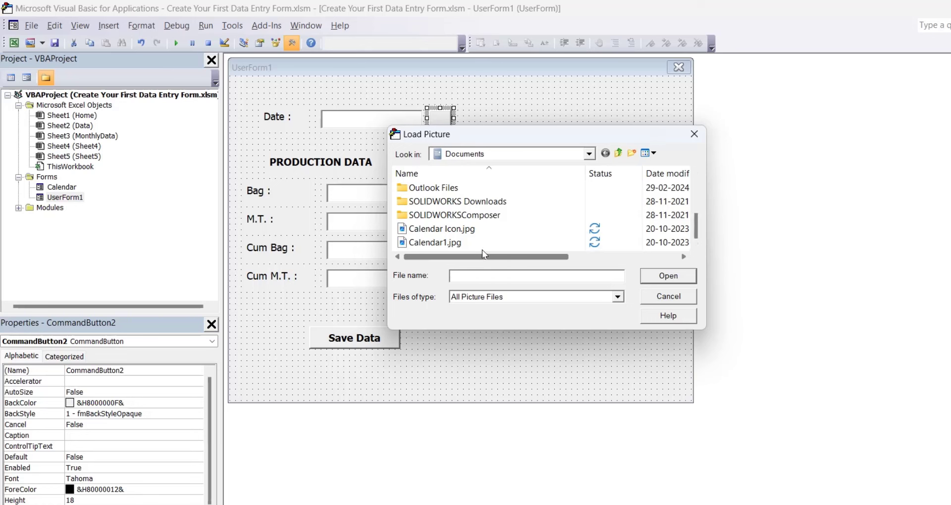
pyautogui.click(443, 244)
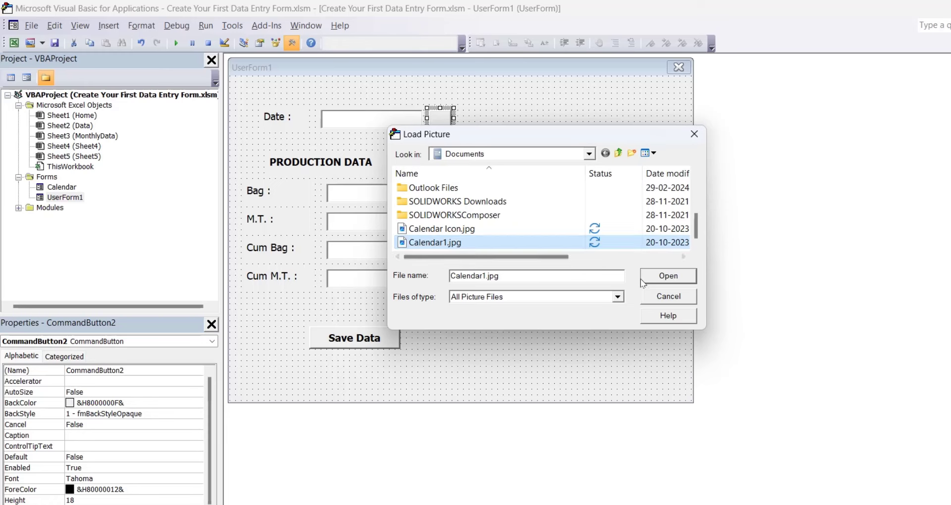
pyautogui.click(654, 280)
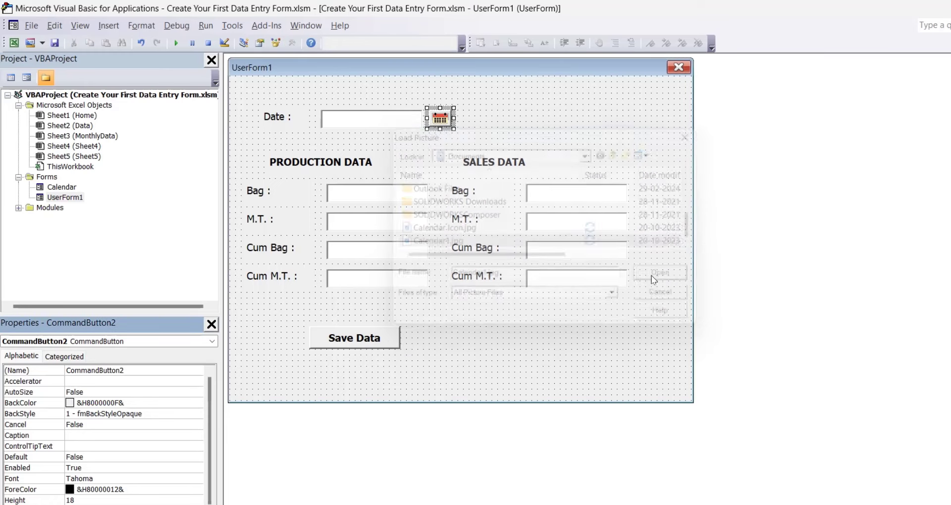
pyautogui.scroll(-2, 212, 498)
pyautogui.click(447, 119)
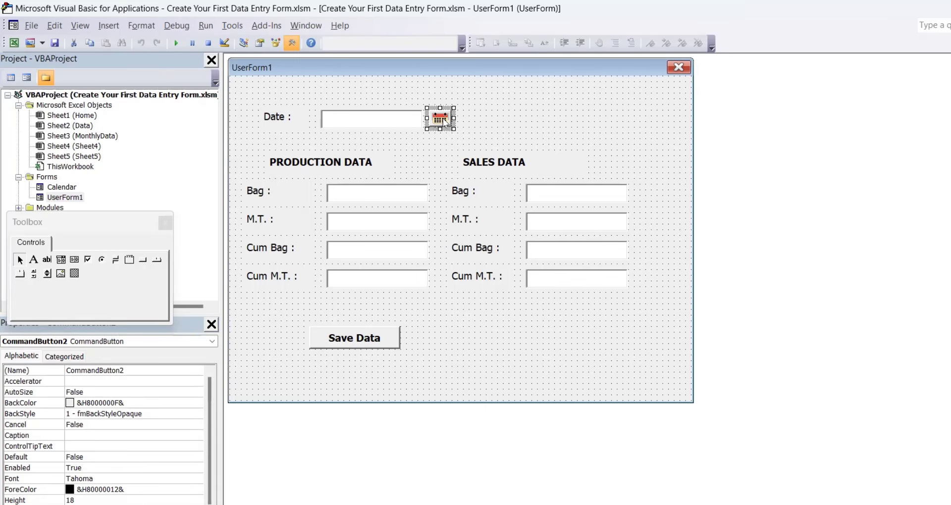
# - Write Call Calendar.SelectedDate(UserForm1.TextBox1) in CommandButton2's Click procedure
pyautogui.doubleClick(443, 118)
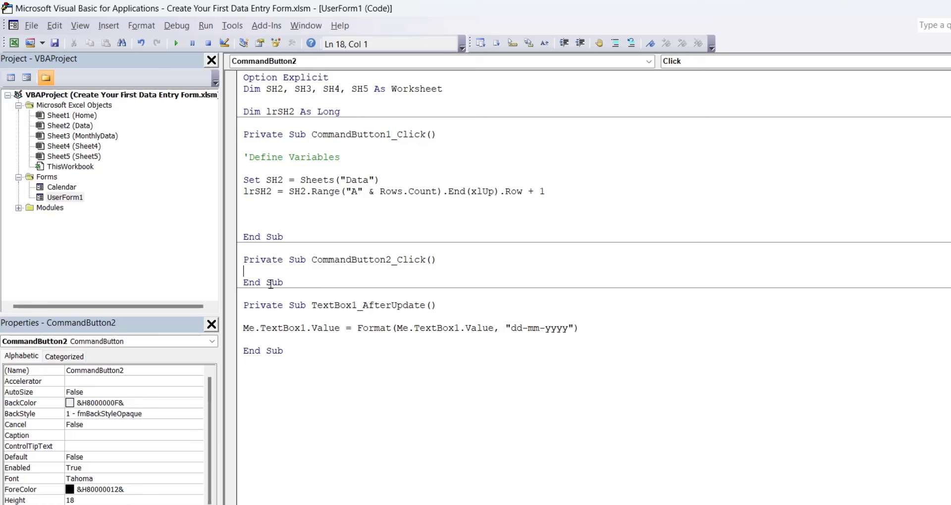
pyautogui.write('CALL CA')
pyautogui.write('LENDAR.')
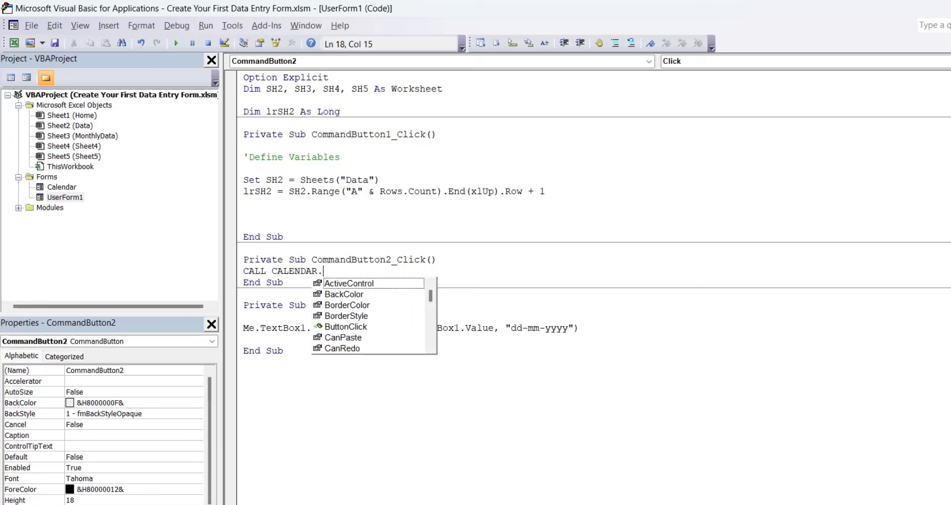
pyautogui.write('SE')
pyautogui.press('Tab')
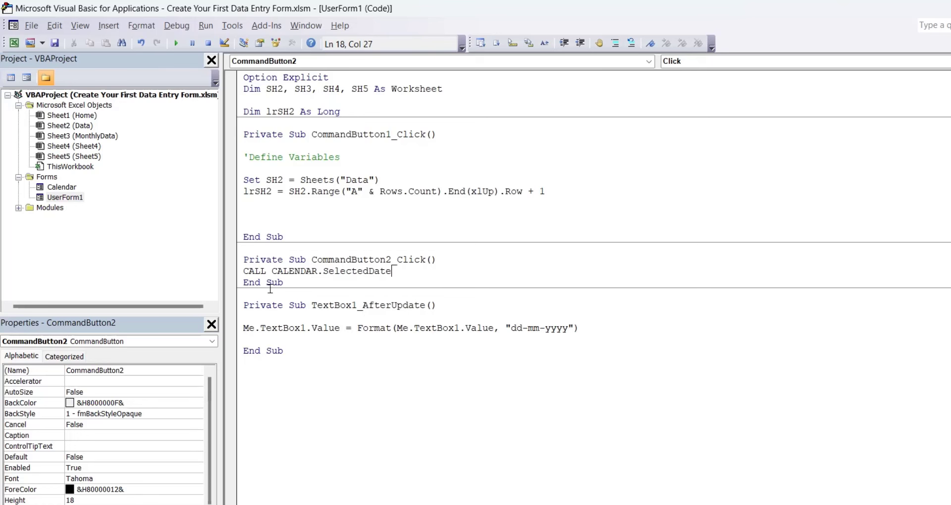
pyautogui.write('(')
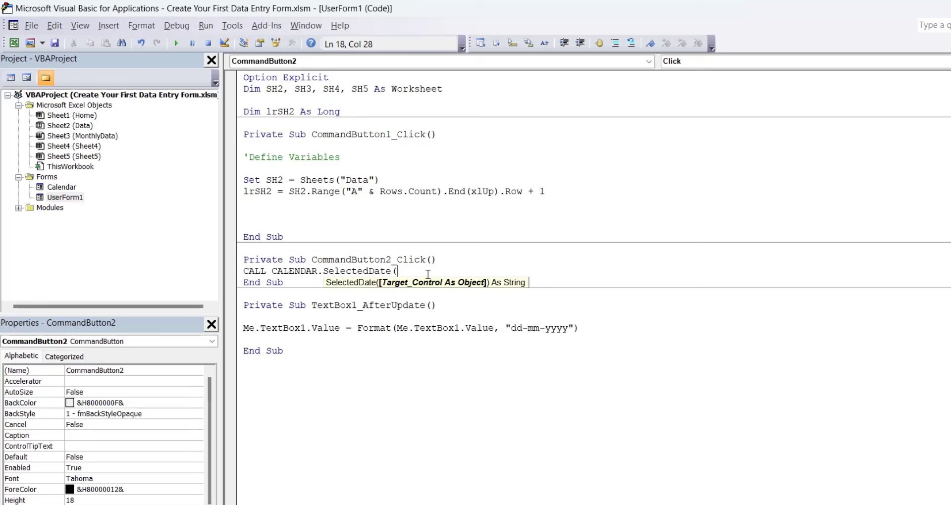
pyautogui.write('USER')
pyautogui.write('FORM')
pyautogui.write('1')
pyautogui.write('.TE')
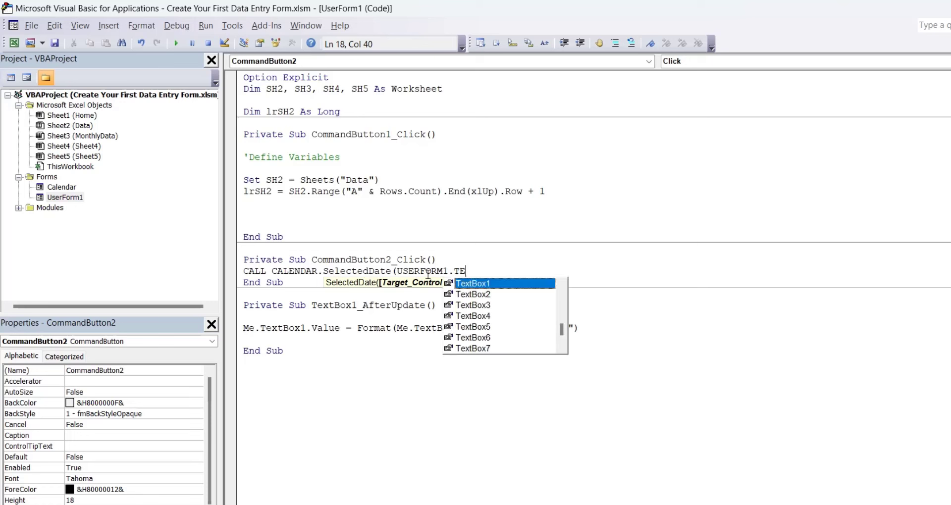
pyautogui.press('Tab')
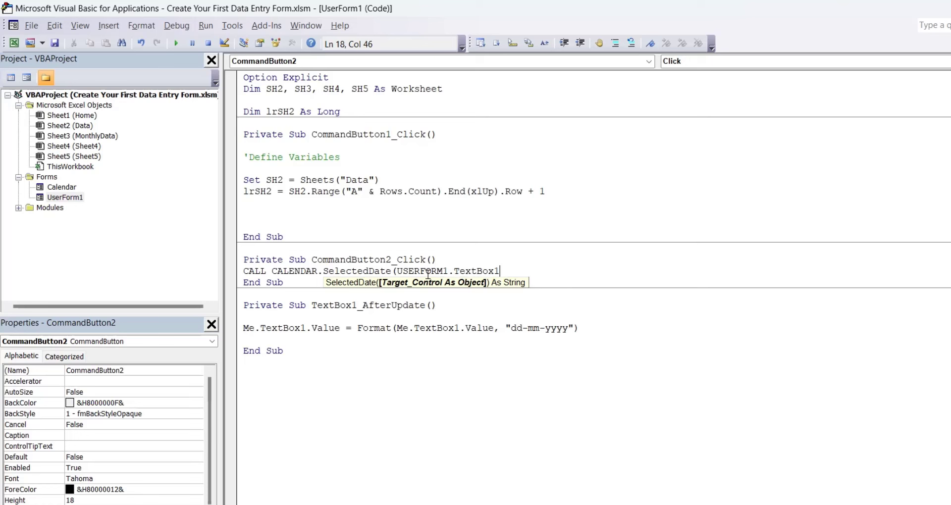
pyautogui.write(')')
pyautogui.press('Return')
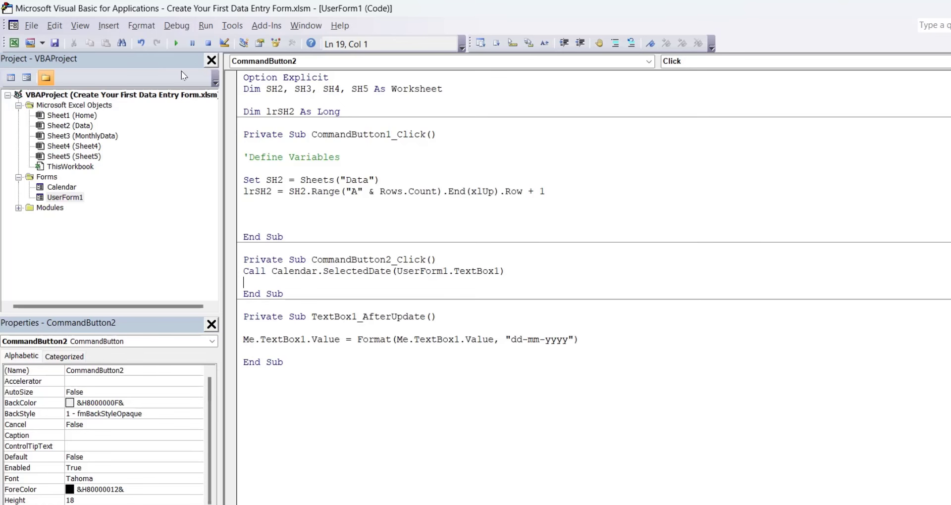
# - Run UserForm1, open the calendar picker from the button, and pick 8 March 2024
pyautogui.click(176, 43)
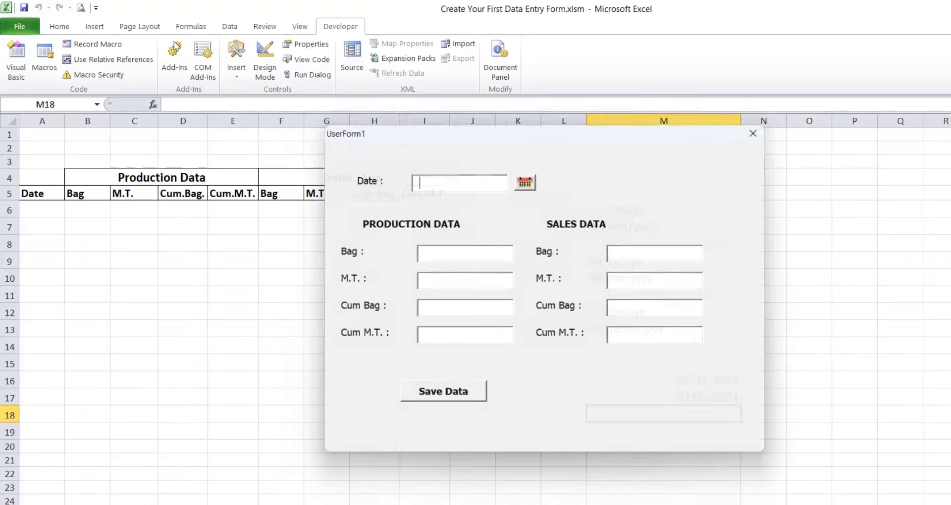
pyautogui.click(526, 179)
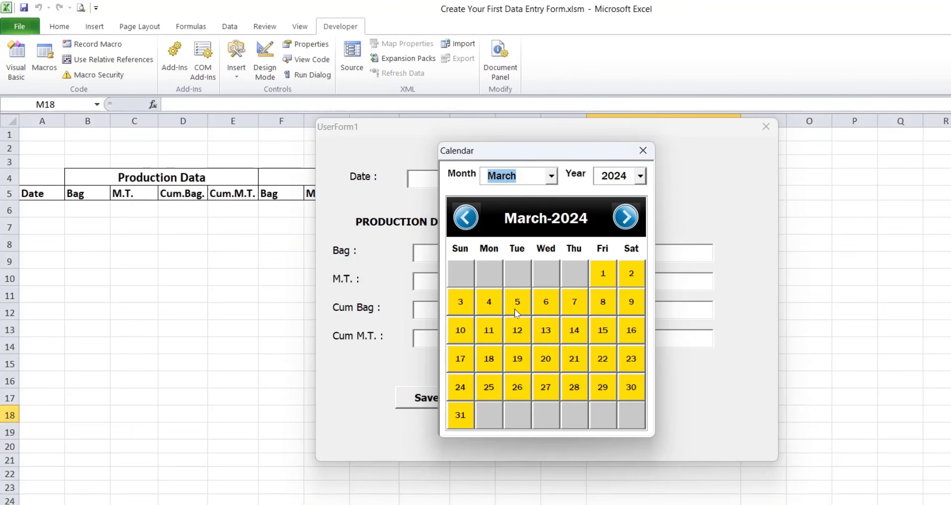
pyautogui.click(603, 303)
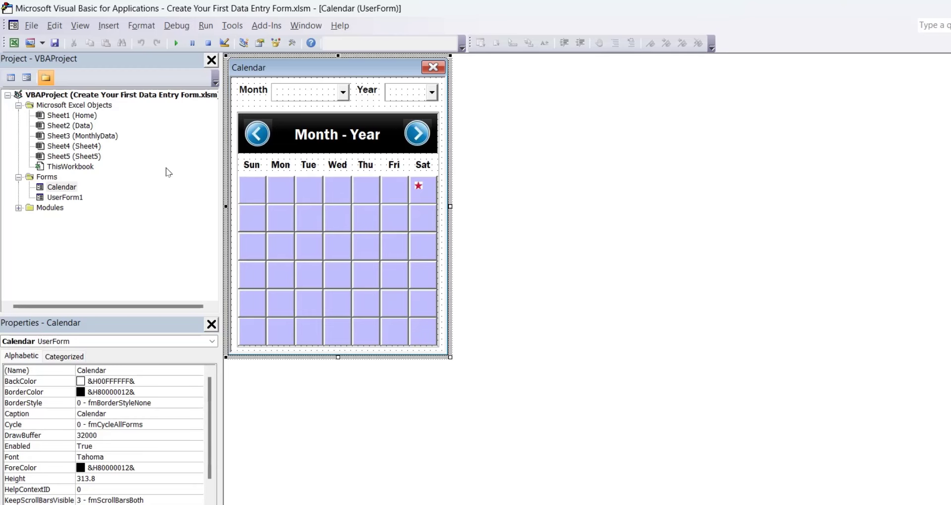
# - Comment out the Date box's TextBox1_AfterUpdate date-format procedure using Comment Block
pyautogui.doubleClick(65, 197)
pyautogui.doubleClick(387, 119)
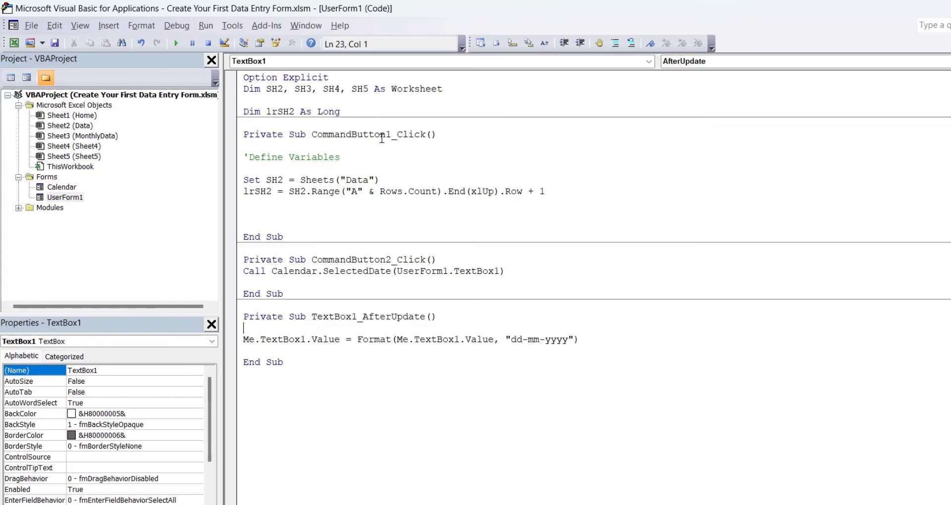
pyautogui.click(236, 319)
pyautogui.moveTo(236, 330); pyautogui.dragTo(234, 367)
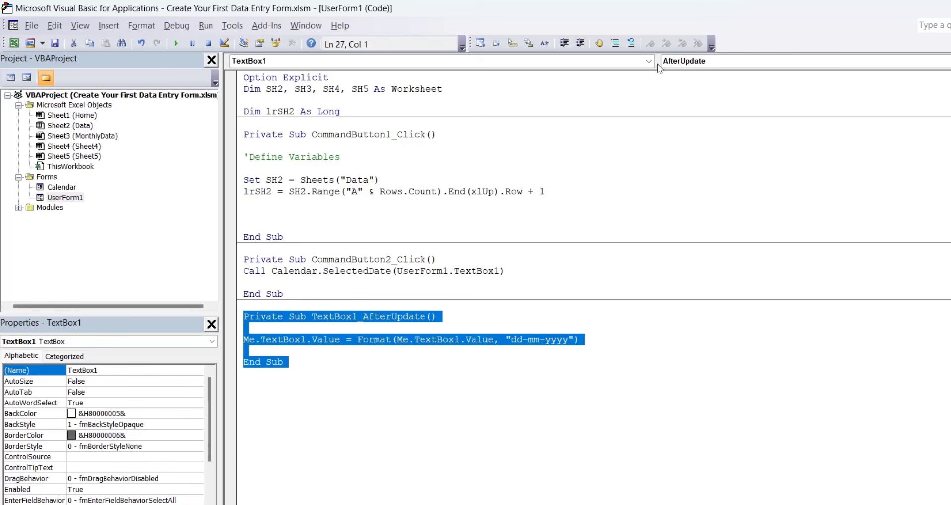
pyautogui.click(616, 45)
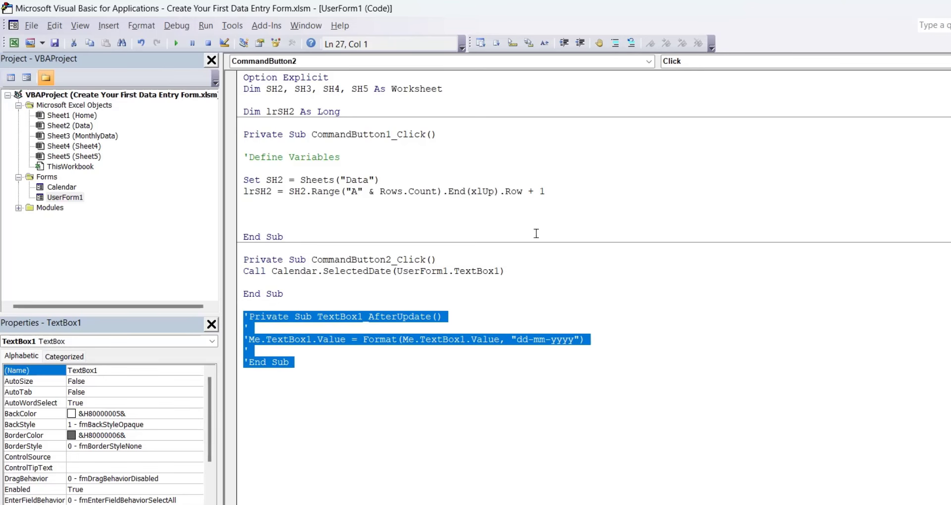
pyautogui.click(502, 292)
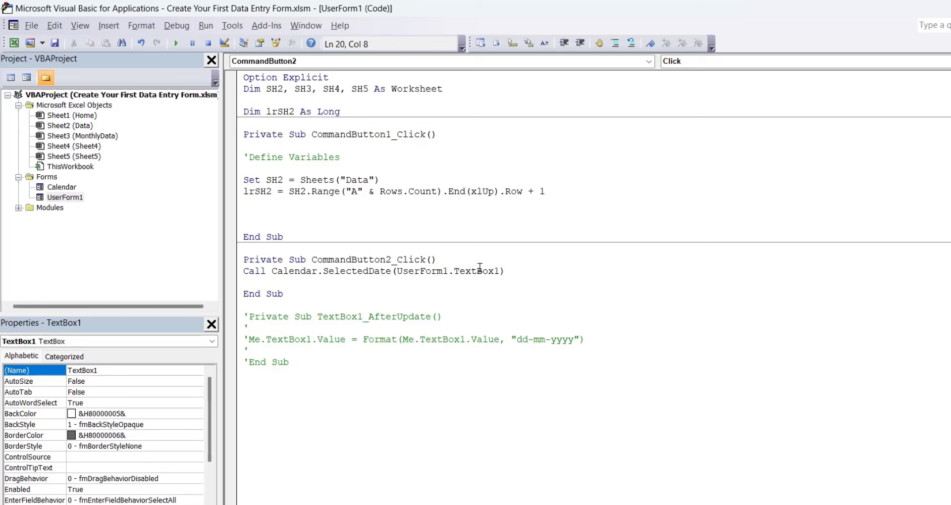